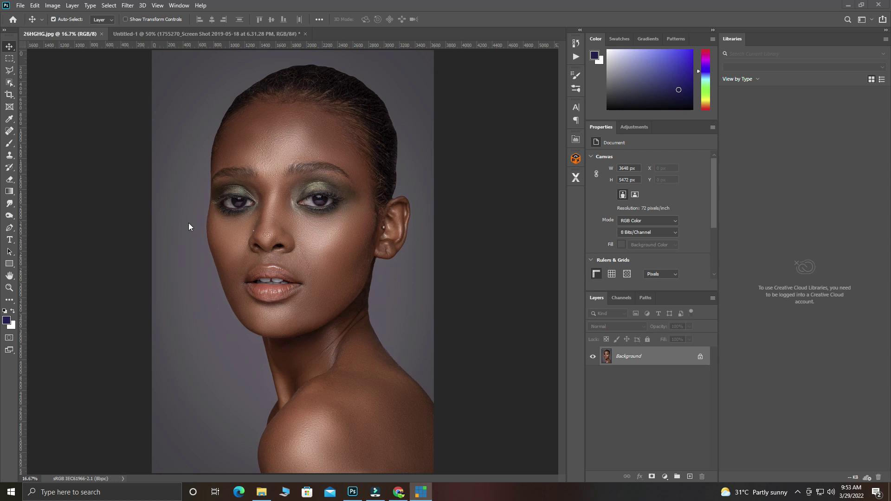
# Create a new document from the HDTV 1080p film and video preset, 1920 x 1080 px at 72 ppi
pyautogui.click(21, 5)
pyautogui.click(21, 5)
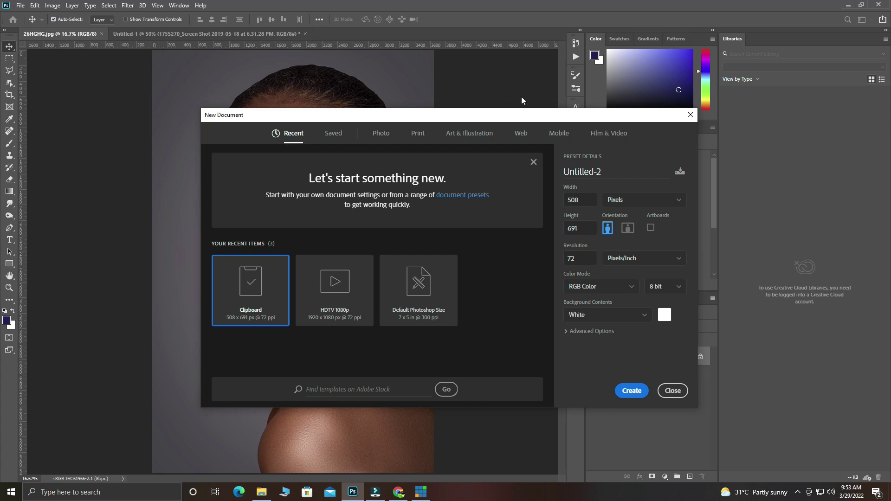
pyautogui.click(603, 134)
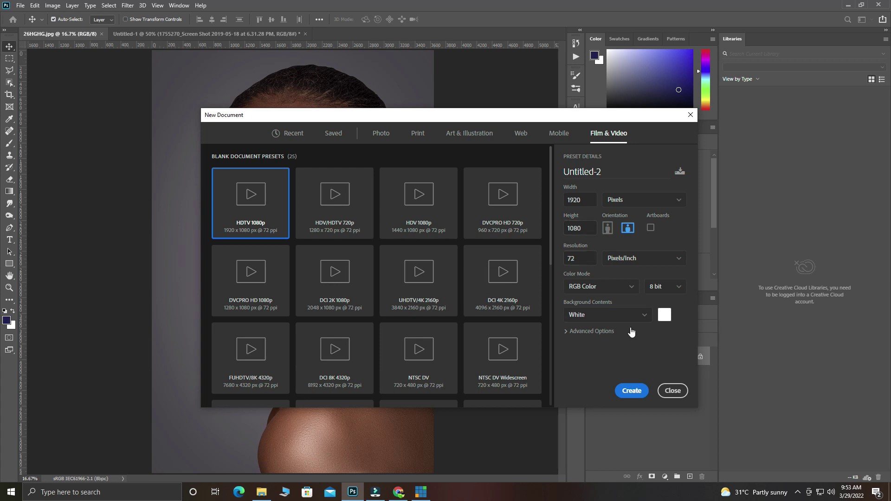
pyautogui.click(631, 391)
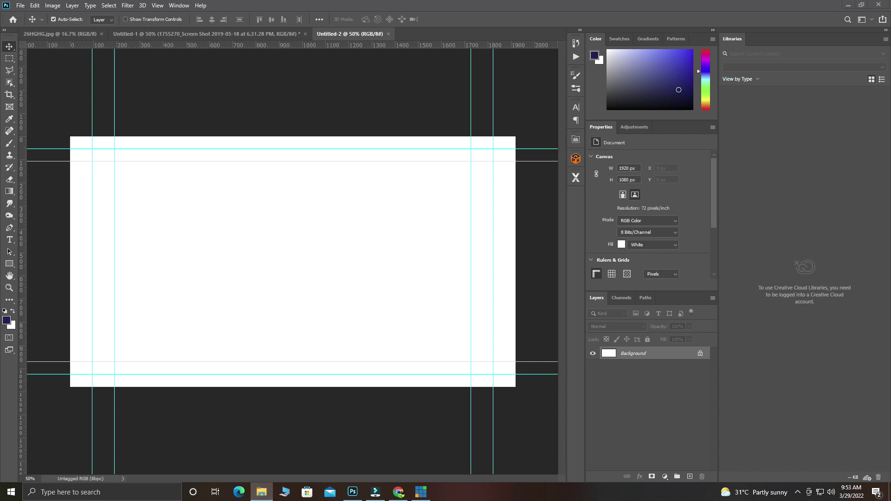
# Place the Camera Raw screenshot from the Downloads folder, scale it to about 156.63%, and align it with the canvas's right edge
pyautogui.moveTo(651, 103); pyautogui.dragTo(428, 85)
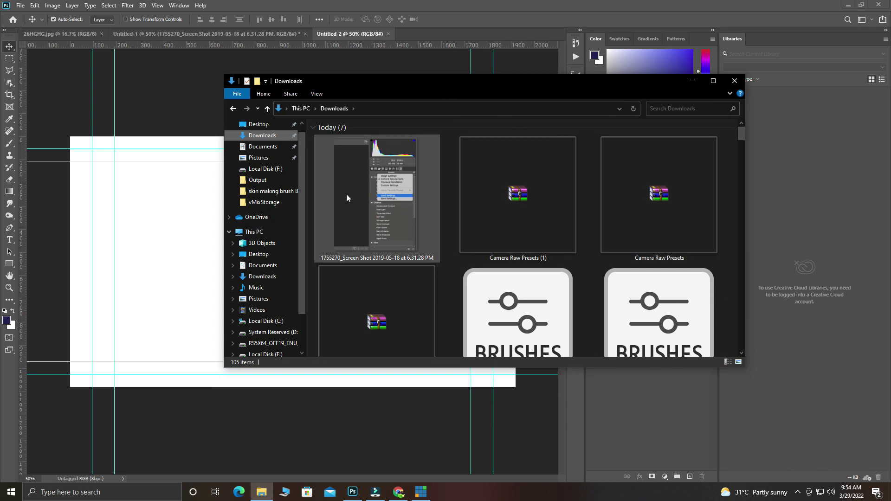
pyautogui.moveTo(395, 202); pyautogui.dragTo(186, 246)
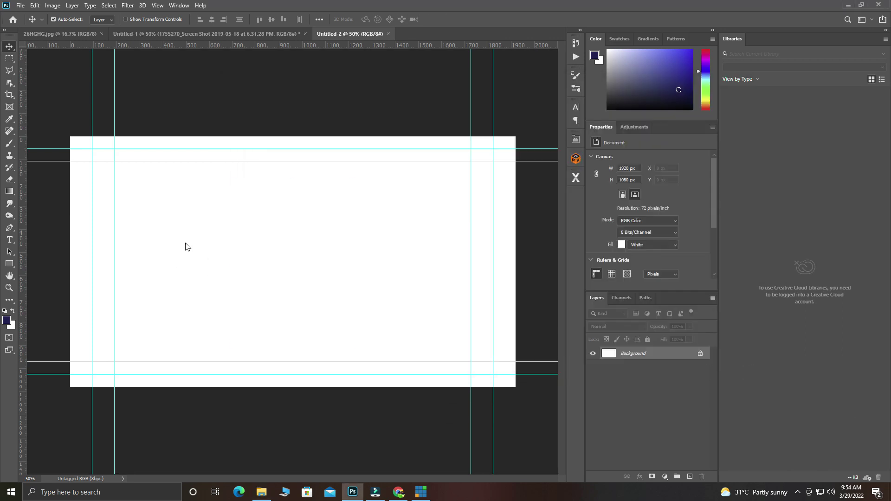
pyautogui.moveTo(351, 182); pyautogui.dragTo(443, 148)
pyautogui.moveTo(358, 222); pyautogui.dragTo(418, 244)
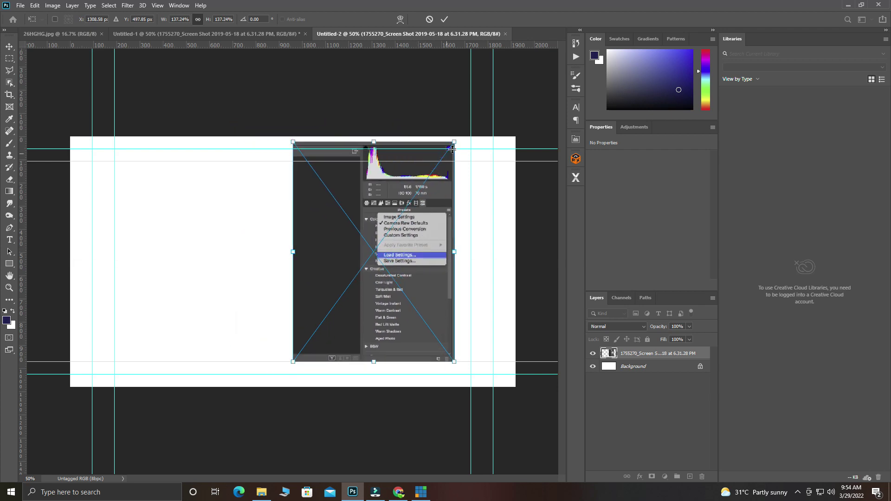
pyautogui.moveTo(292, 253)
pyautogui.mouseDown()
pyautogui.moveTo(284, 252)
pyautogui.moveTo(293, 252)
pyautogui.mouseUp()
pyautogui.moveTo(453, 141); pyautogui.dragTo(478, 112)
pyautogui.moveTo(412, 235); pyautogui.dragTo(465, 253)
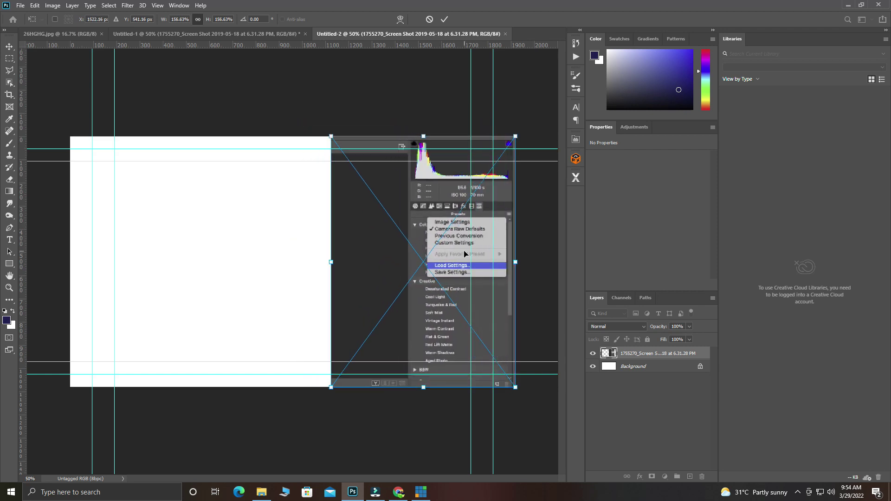
pyautogui.click(445, 20)
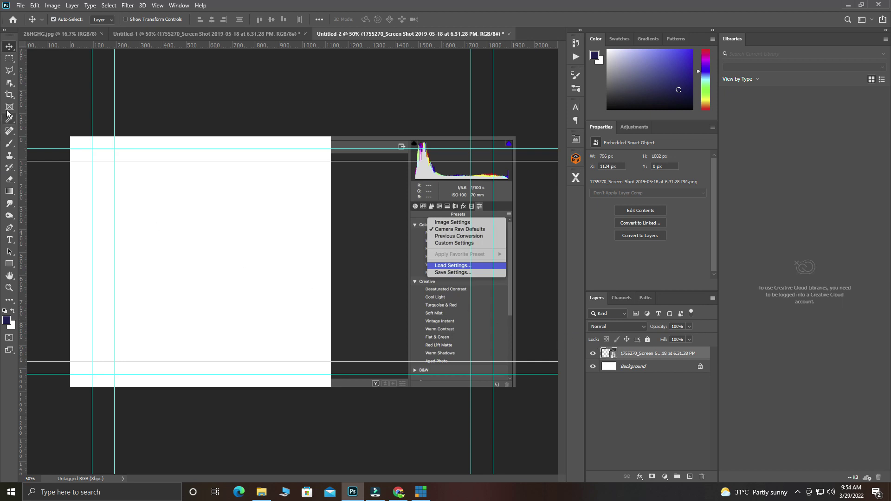
# Try to delete a polygonal lasso selection of the screenshot's empty dark area from the smart object layer
pyautogui.click(10, 74)
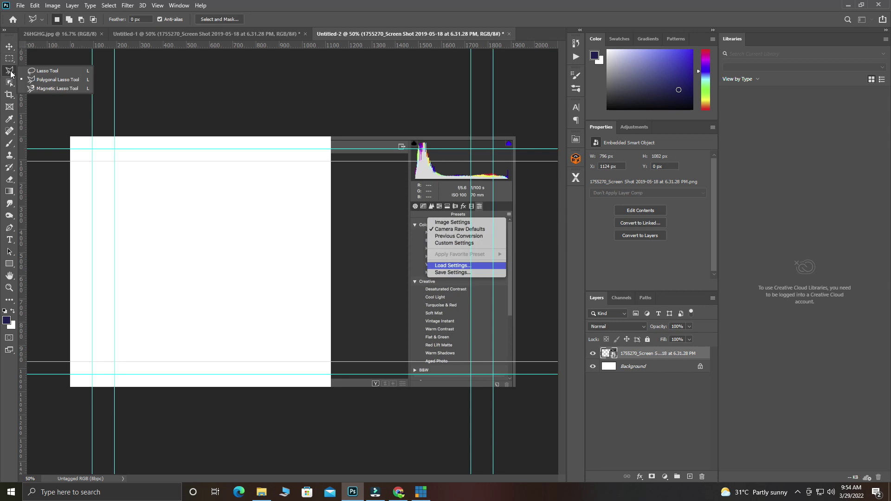
pyautogui.click(40, 82)
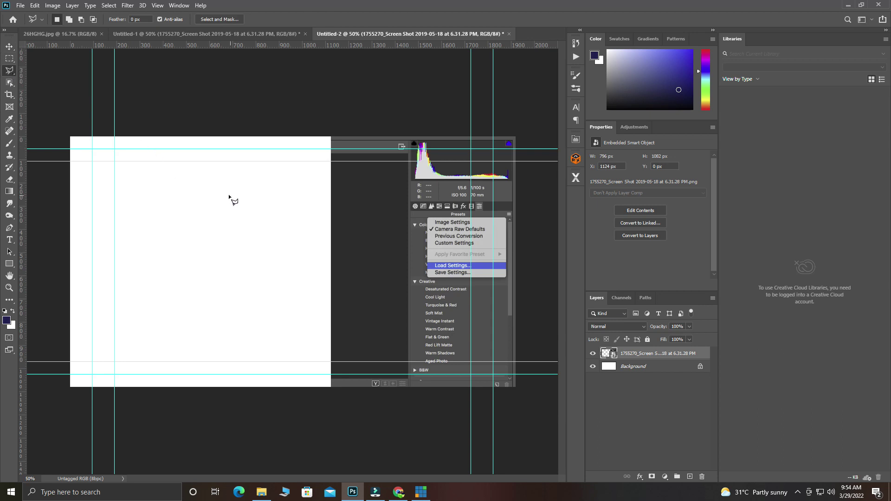
pyautogui.click(408, 138)
pyautogui.click(407, 274)
pyautogui.click(317, 303)
pyautogui.click(266, 180)
pyautogui.click(327, 116)
pyautogui.click(403, 127)
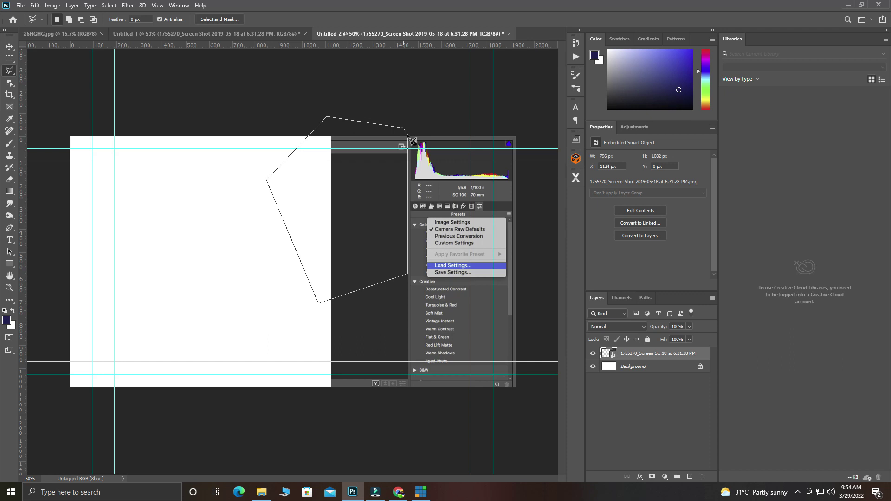
pyautogui.click(408, 137)
pyautogui.press('Delete')
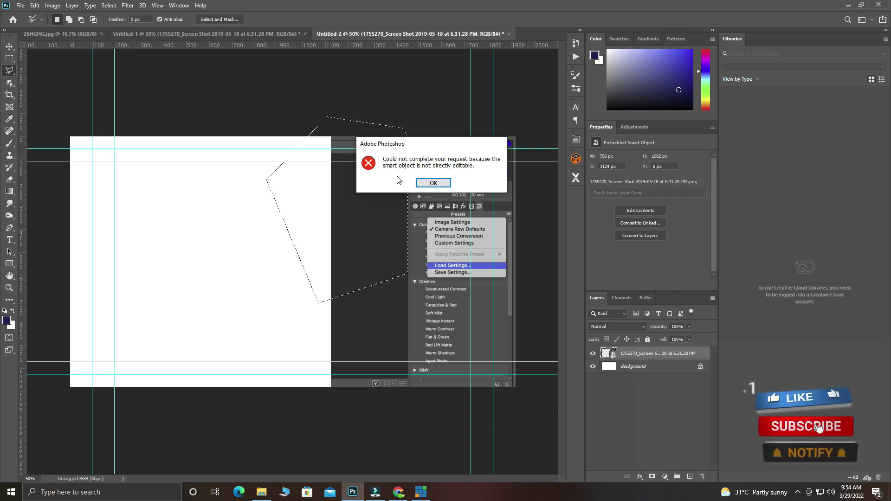
pyautogui.click(433, 182)
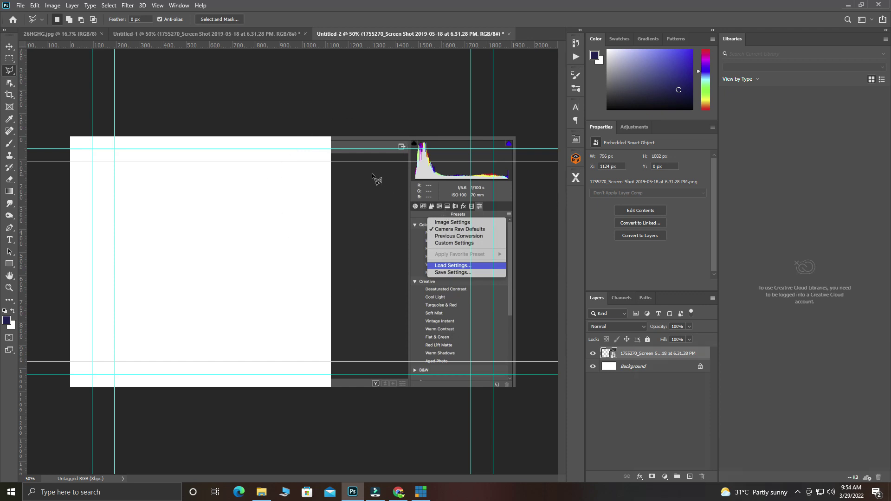
# Rasterize the screenshot layer, then cut away its empty dark strip beside the presets panel using a polygonal lasso selection
pyautogui.rightClick(629, 355)
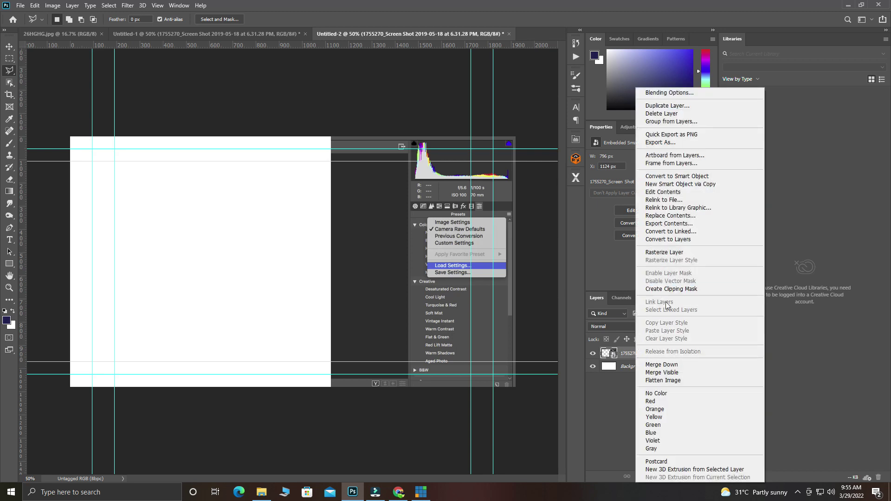
pyautogui.click(663, 254)
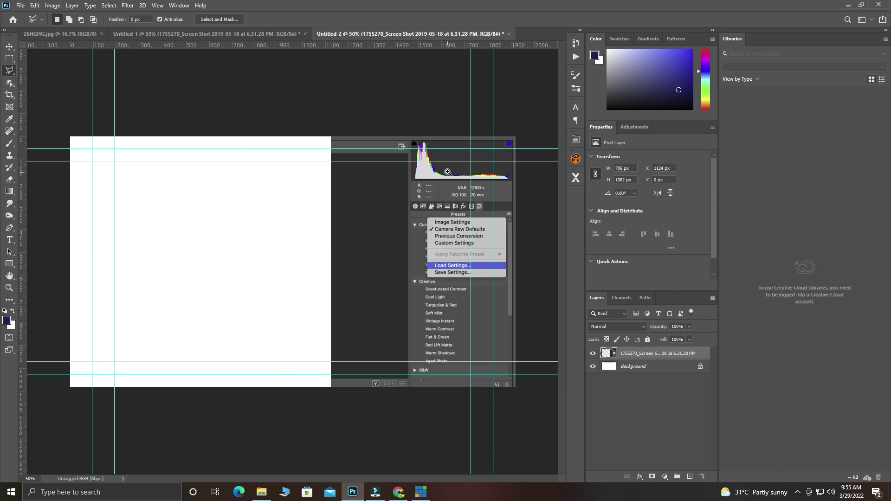
pyautogui.hotkey('ctrl', '+')
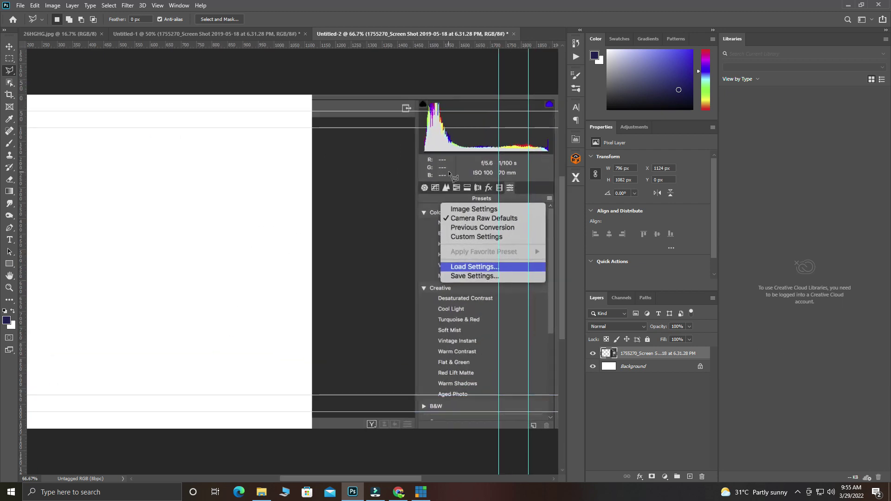
pyautogui.click(416, 97)
pyautogui.click(415, 460)
pyautogui.click(266, 447)
pyautogui.click(286, 80)
pyautogui.click(377, 64)
pyautogui.click(420, 98)
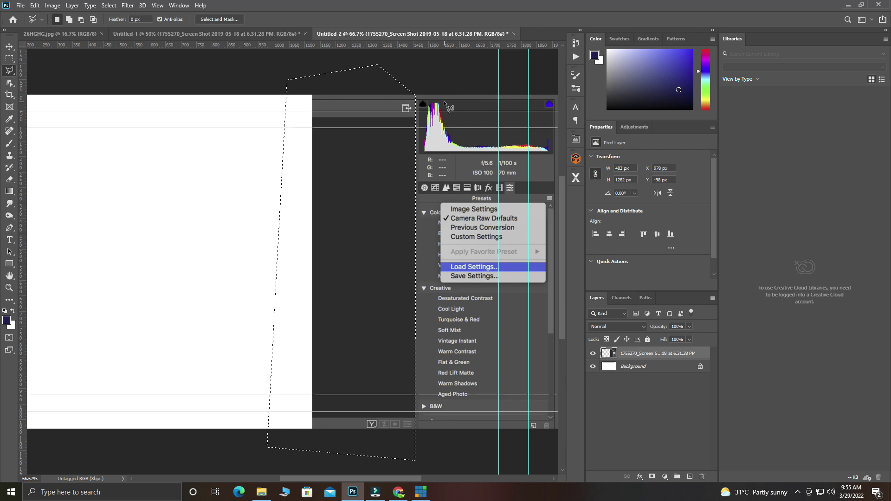
pyautogui.press('Delete')
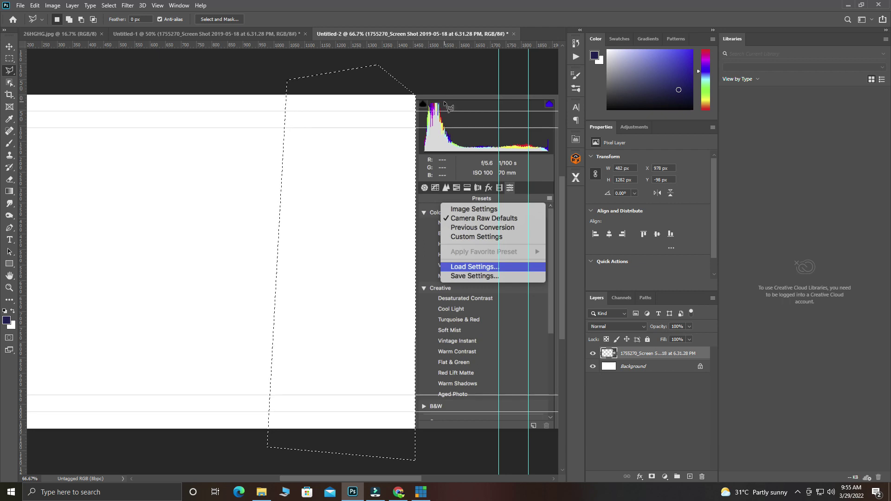
pyautogui.hotkey('ctrl', 'd')
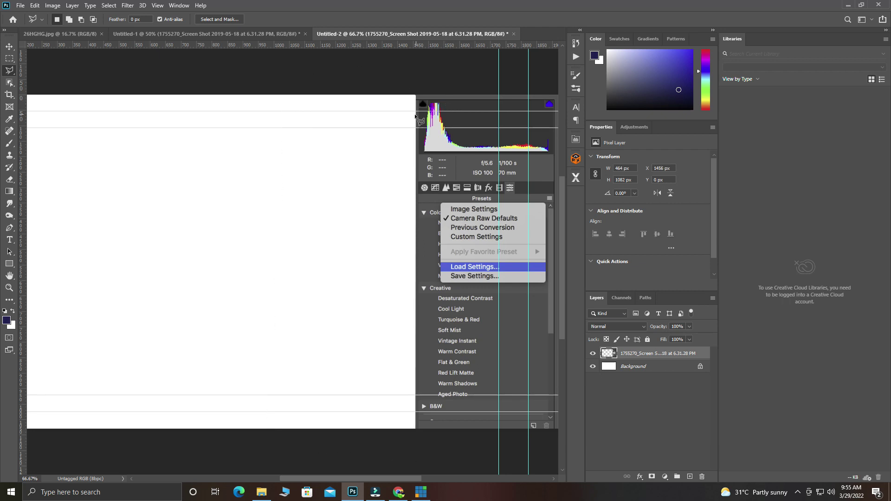
# Nudge the trimmed screenshot layer up slightly to Y -2 px, keeping it against the canvas's right edge
pyautogui.keyDown('alt'); pyautogui.click(288, 173); pyautogui.keyUp('alt')
pyautogui.keyDown('alt'); pyautogui.click(288, 173); pyautogui.keyUp('alt')
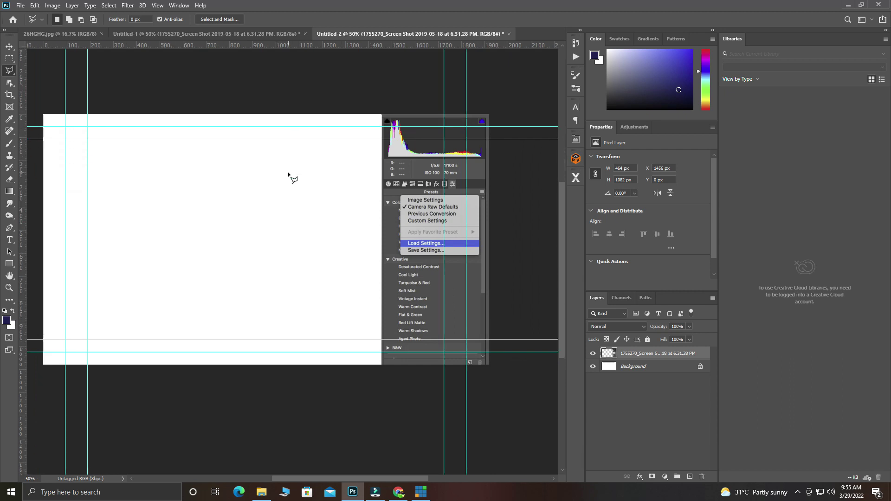
pyautogui.scroll(2, 297, 180)
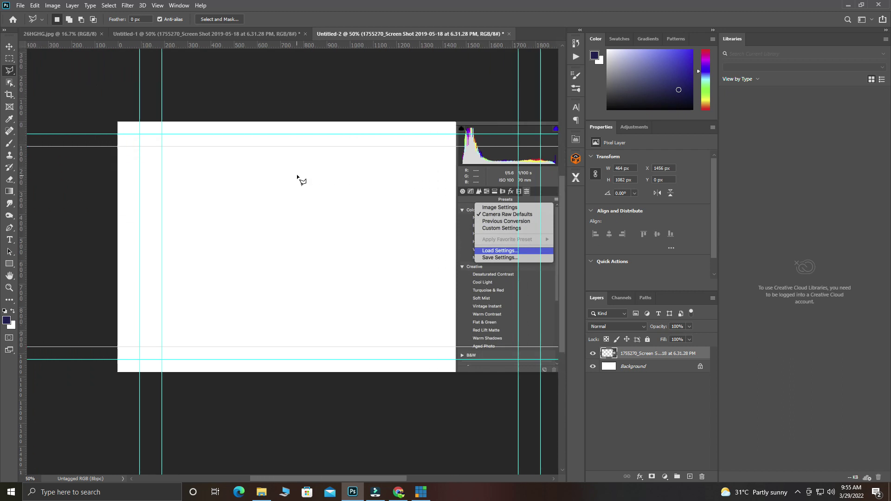
pyautogui.click(9, 46)
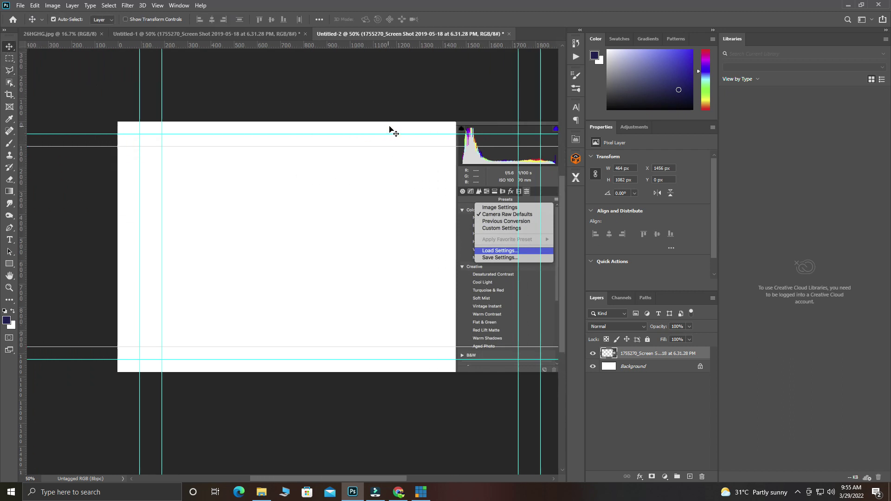
pyautogui.moveTo(495, 135)
pyautogui.mouseDown()
pyautogui.moveTo(473, 135)
pyautogui.moveTo(494, 134)
pyautogui.mouseUp()
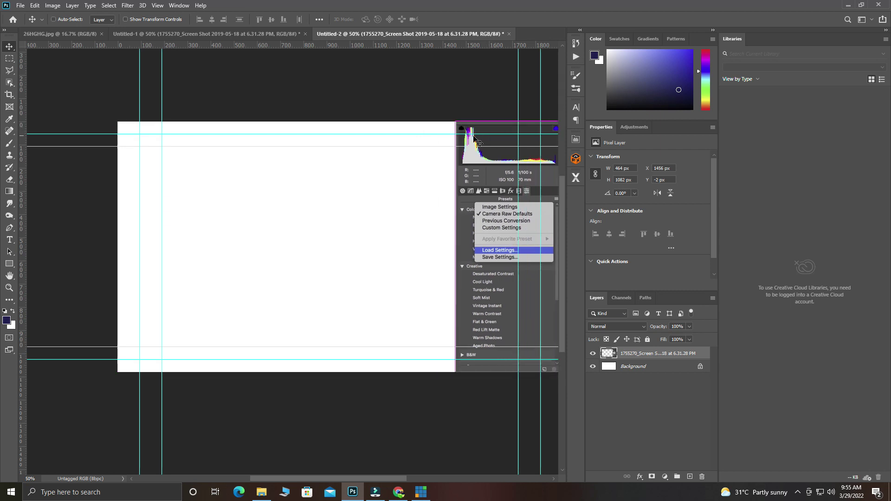
pyautogui.hscroll(3, 402, 258)
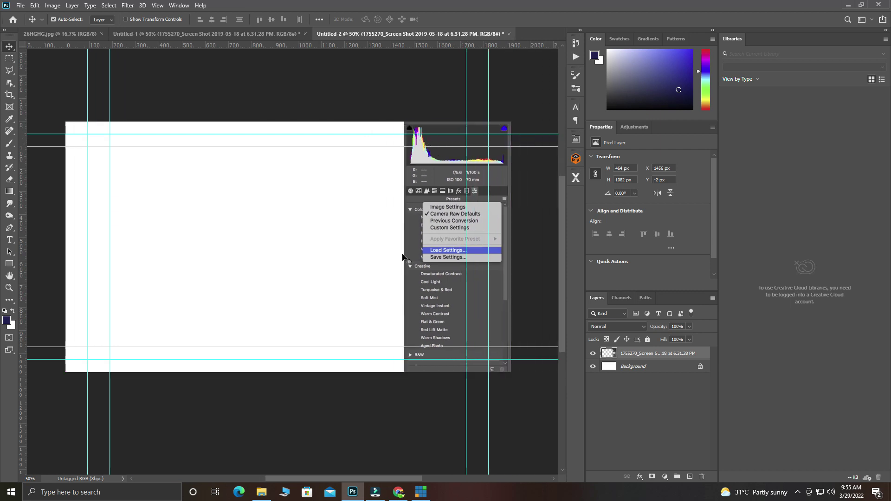
# Place the 26WE portrait from Local Disk (F:), enlarge it to about 28.14%, and put its layer beneath the screenshot layer
pyautogui.click(261, 492)
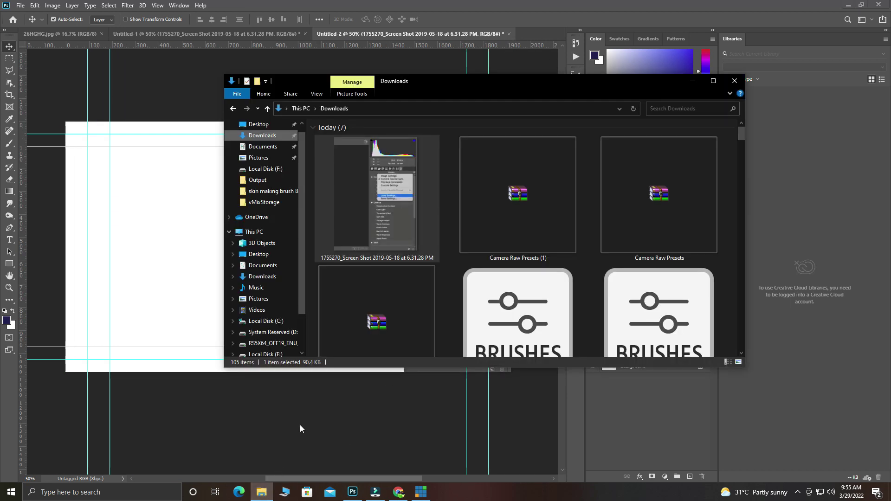
pyautogui.click(265, 168)
pyautogui.scroll(-5, 504, 222)
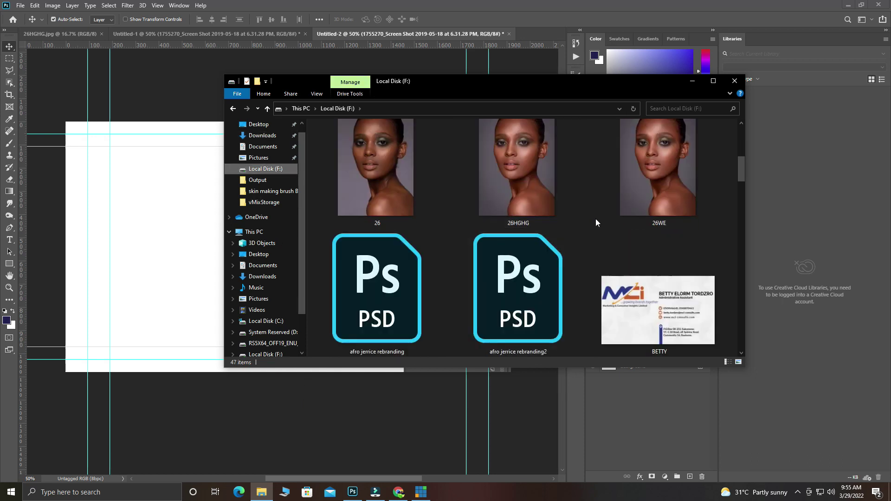
pyautogui.moveTo(632, 209); pyautogui.dragTo(176, 256)
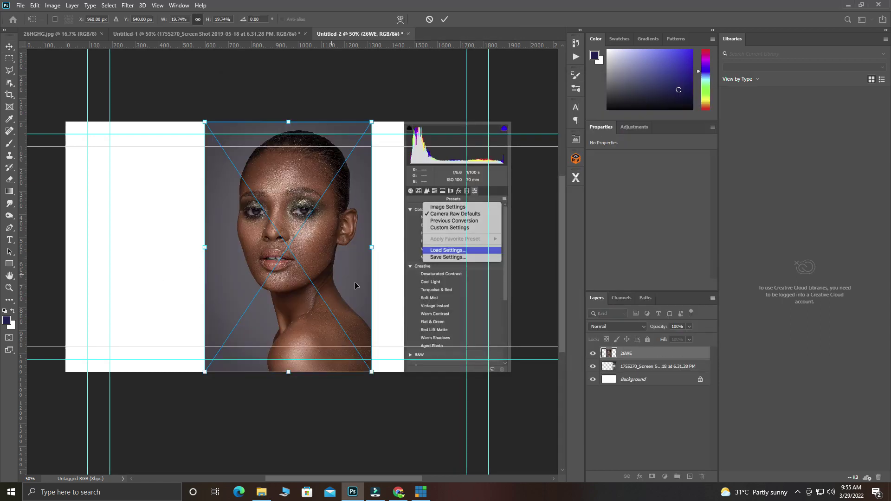
pyautogui.moveTo(374, 375); pyautogui.dragTo(468, 463)
pyautogui.moveTo(402, 390); pyautogui.dragTo(406, 354)
pyautogui.click(444, 19)
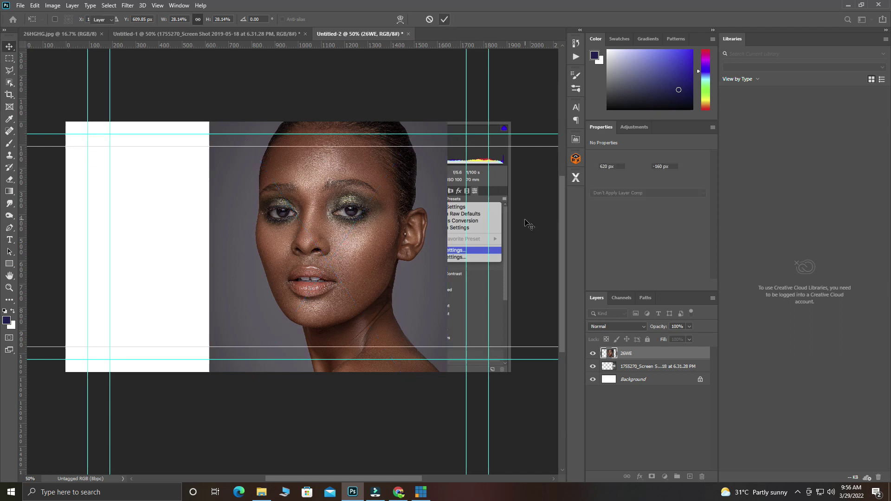
pyautogui.moveTo(639, 354); pyautogui.dragTo(641, 371)
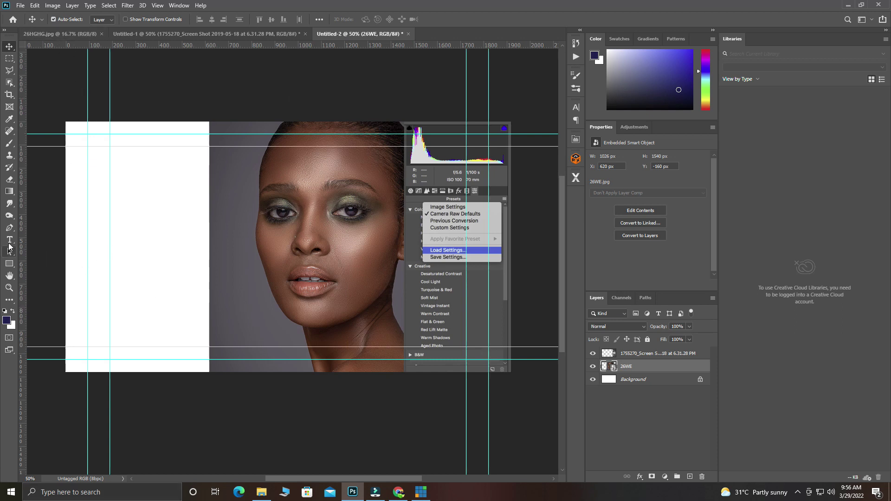
# Draw a closed navy Pen tool shape, about 1372 x 1476 px, over the canvas's left part with a slanted edge crossing the portrait
pyautogui.click(9, 228)
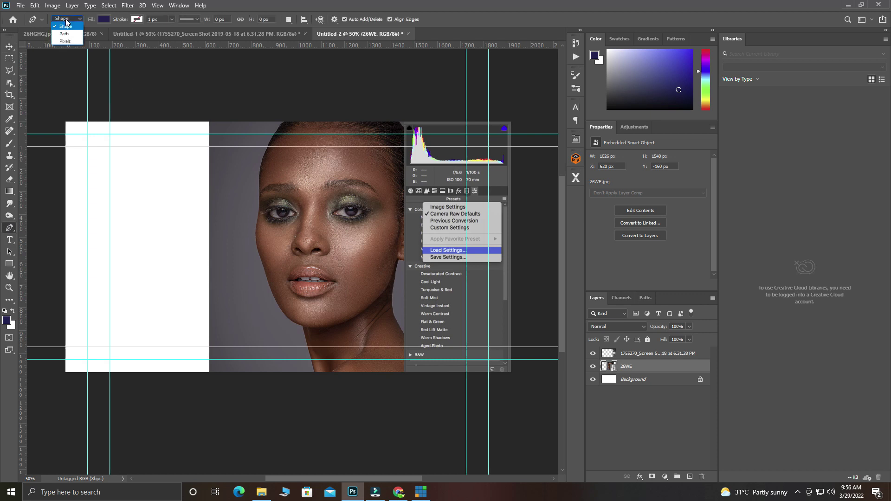
pyautogui.click(64, 34)
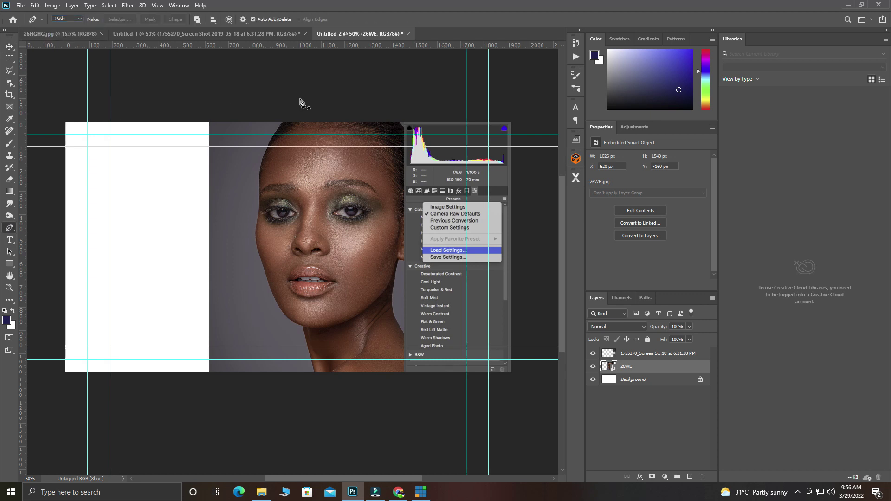
pyautogui.click(67, 18)
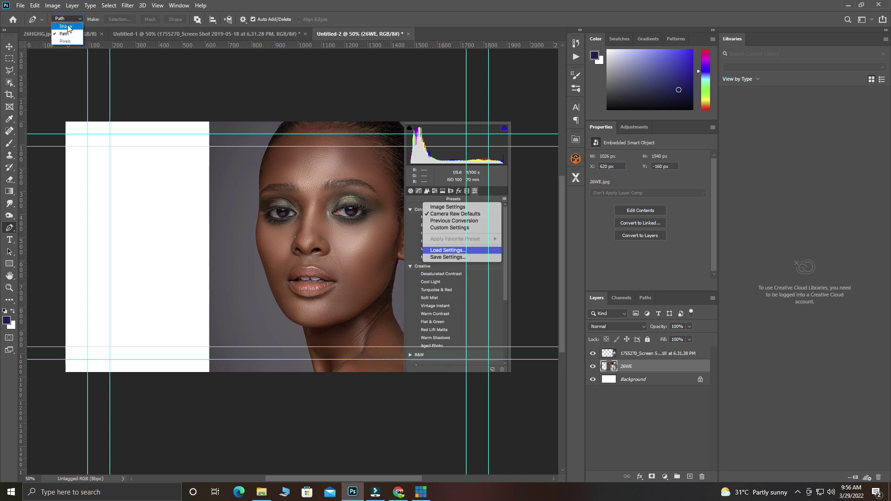
pyautogui.click(66, 27)
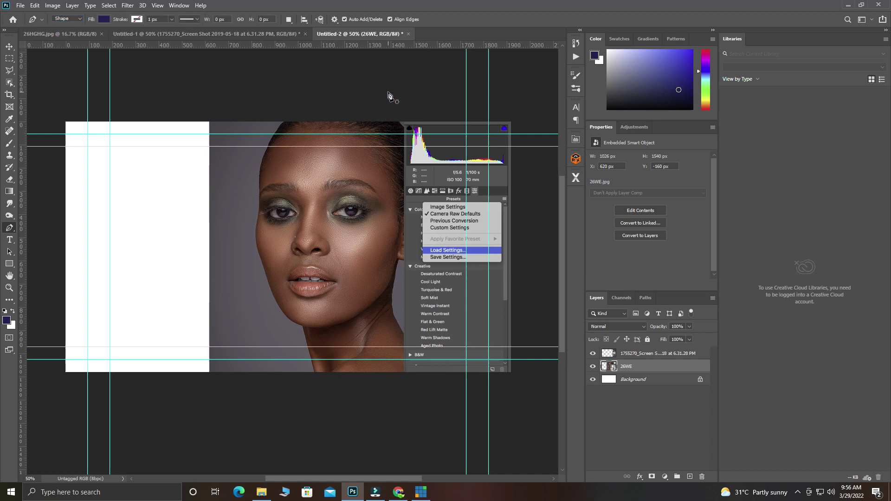
pyautogui.rightClick(9, 229)
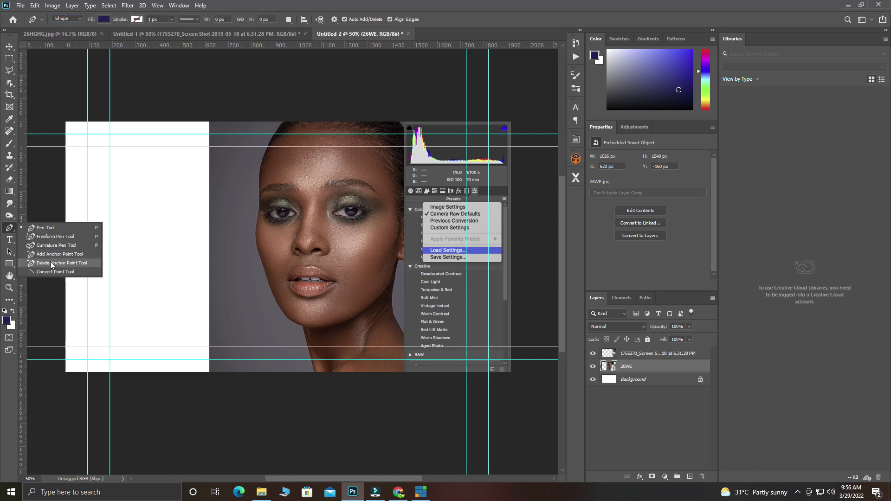
pyautogui.click(43, 228)
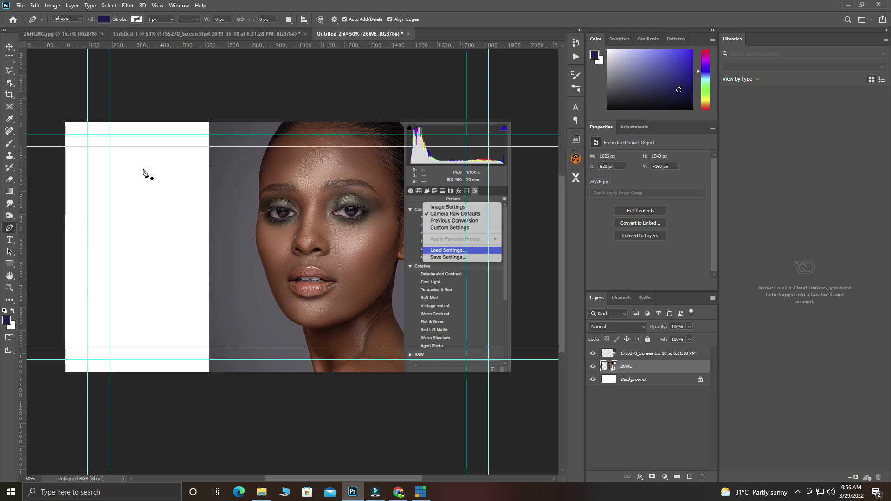
pyautogui.click(355, 101)
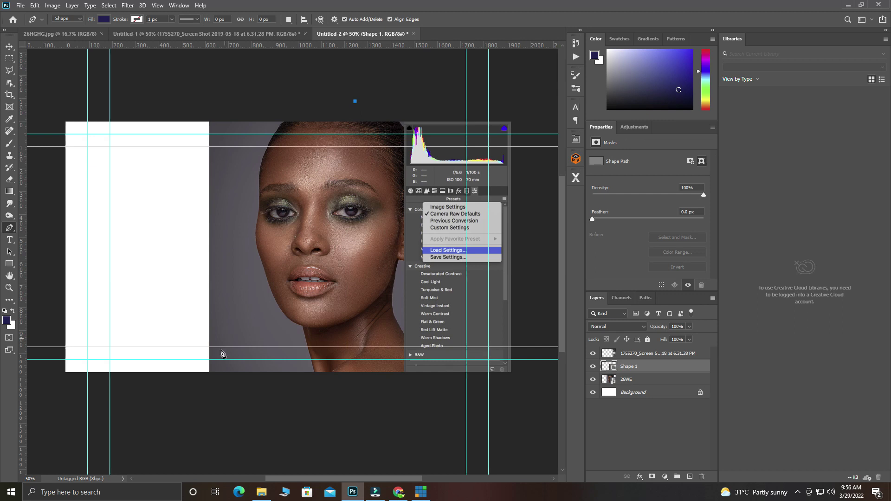
pyautogui.click(192, 406)
pyautogui.click(42, 416)
pyautogui.click(36, 118)
pyautogui.click(70, 74)
pyautogui.click(304, 86)
pyautogui.click(355, 100)
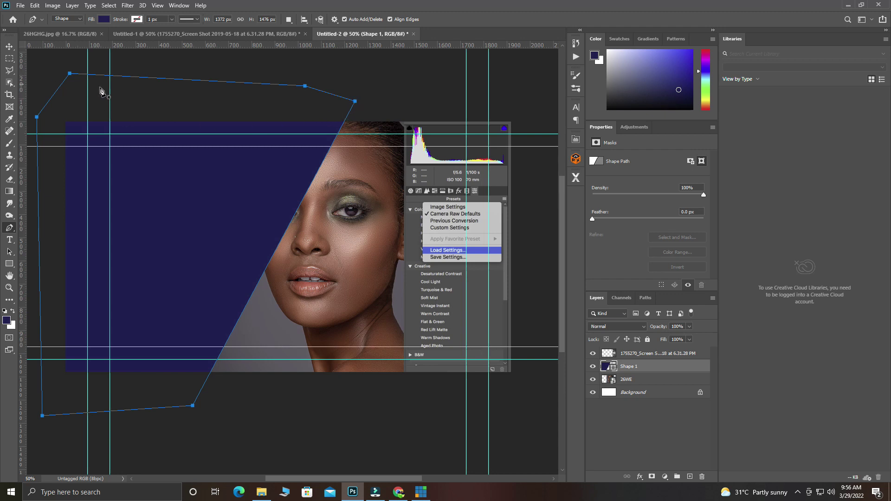
pyautogui.click(10, 47)
pyautogui.click(278, 200)
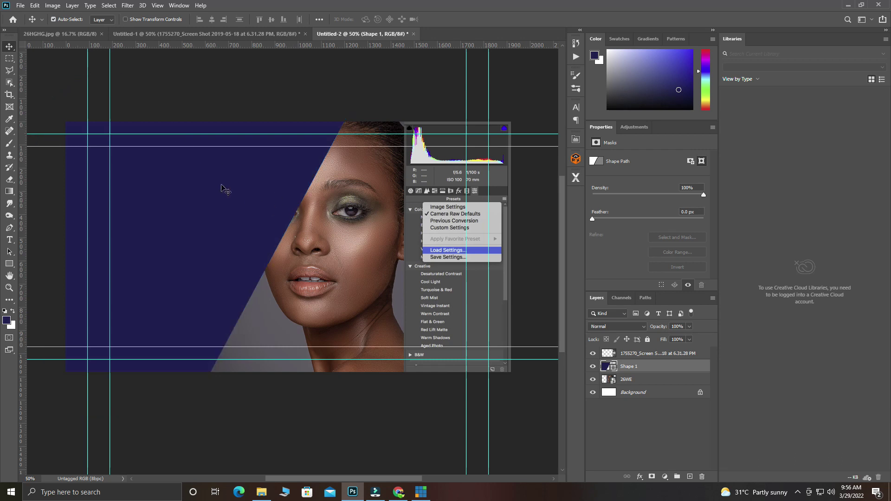
# Shift the screenshot layer right to X 1496 px, Y -11 px, and move the navy shape slightly left
pyautogui.click(447, 220)
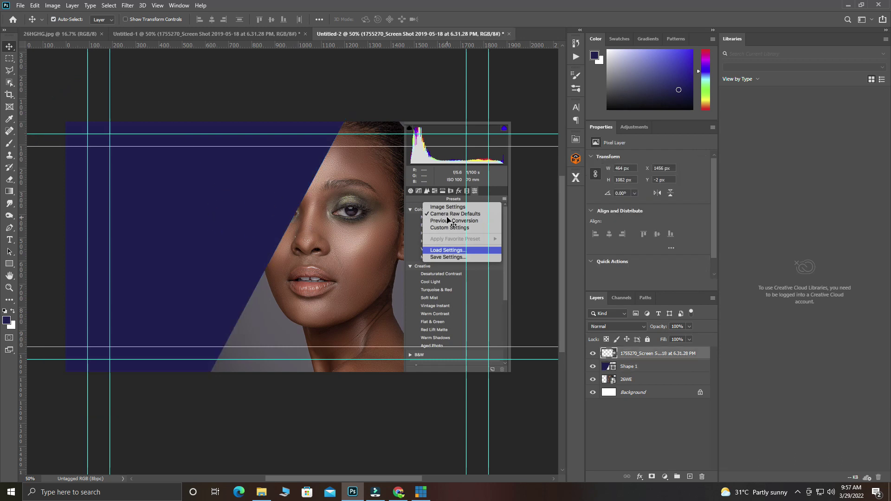
pyautogui.moveTo(447, 220); pyautogui.dragTo(449, 215)
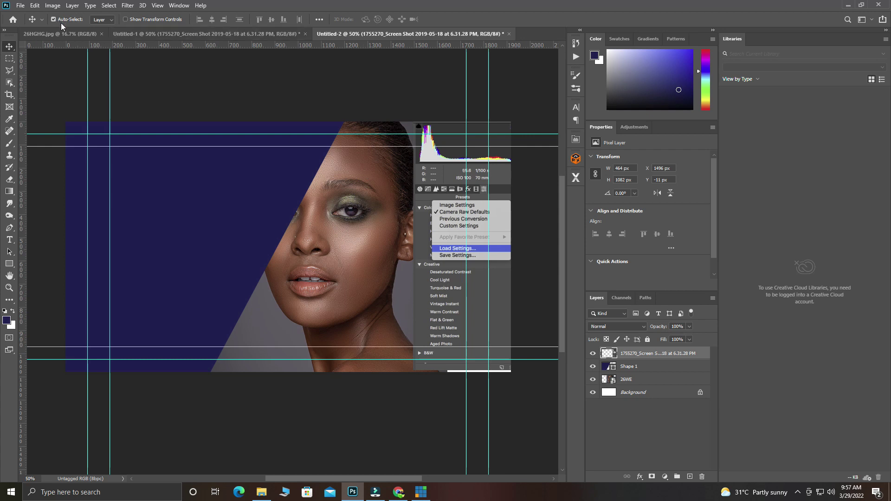
pyautogui.click(376, 181)
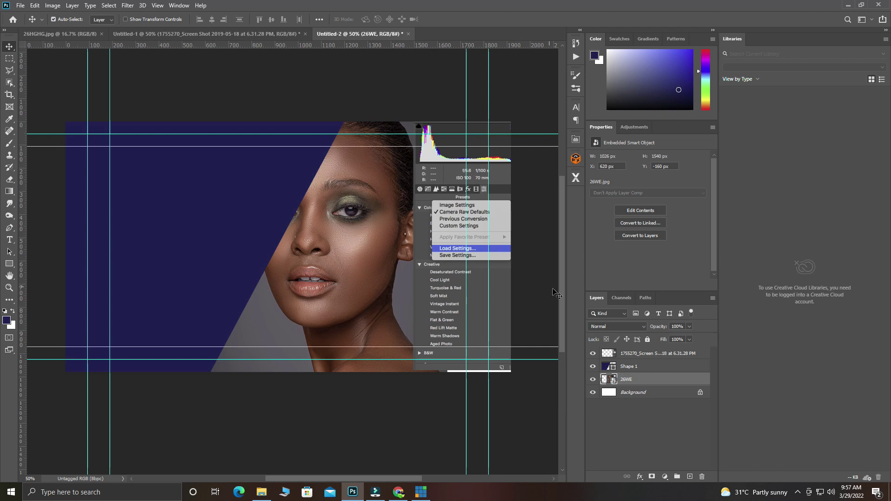
pyautogui.click(175, 221)
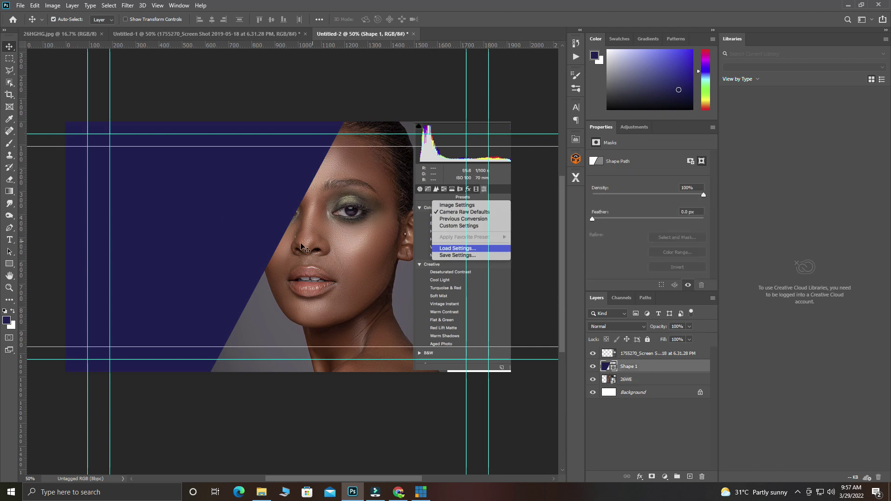
pyautogui.moveTo(251, 223)
pyautogui.mouseDown()
pyautogui.moveTo(236, 222)
pyautogui.moveTo(244, 220)
pyautogui.mouseUp()
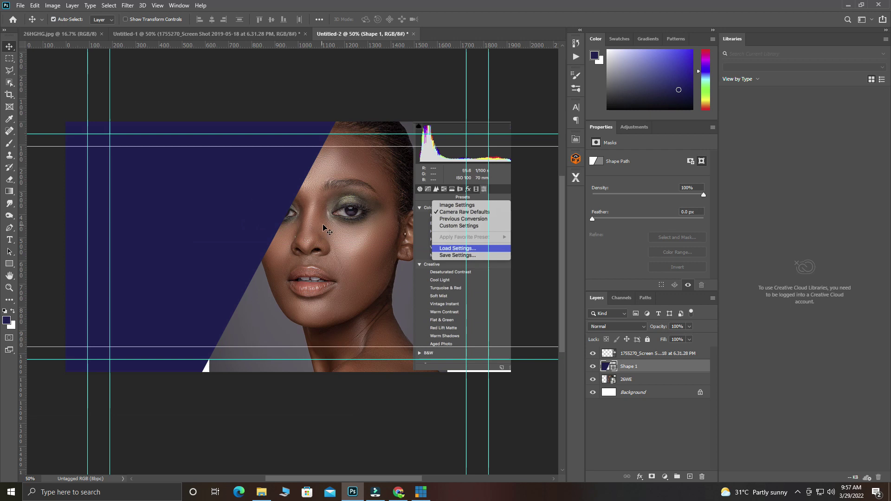
# Enlarge the 26WE portrait to 32.67% and reposition it so it fills the gap between the navy shape and the screenshot
pyautogui.click(343, 234)
pyautogui.moveTo(340, 228); pyautogui.dragTo(354, 230)
pyautogui.hotkey('ctrl', 't')
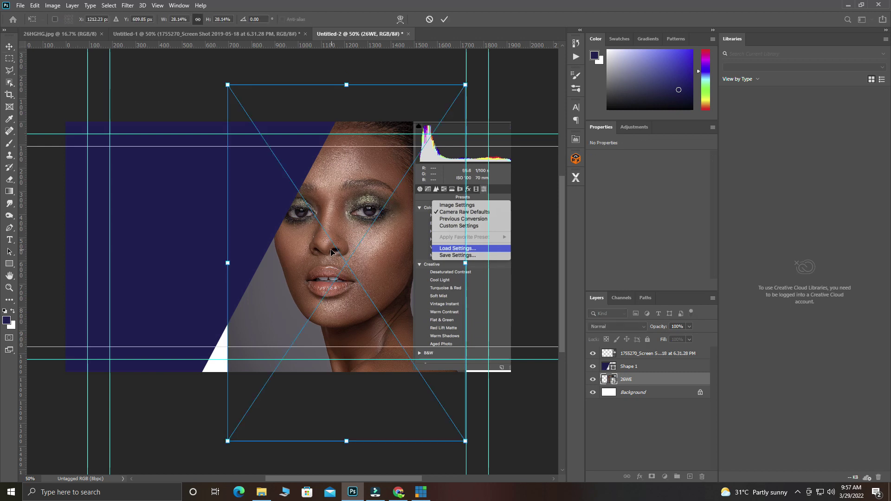
pyautogui.moveTo(227, 440); pyautogui.dragTo(191, 453)
pyautogui.moveTo(211, 85); pyautogui.dragTo(189, 52)
pyautogui.moveTo(362, 161); pyautogui.dragTo(383, 190)
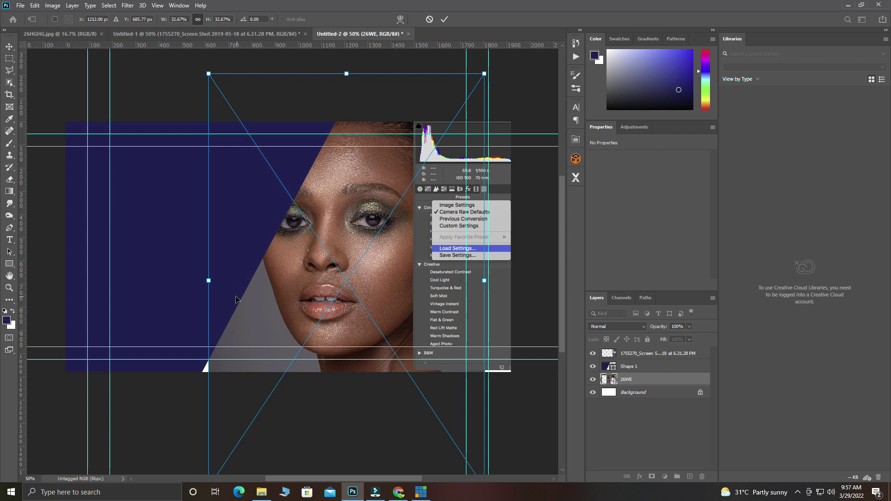
pyautogui.moveTo(236, 299); pyautogui.dragTo(228, 297)
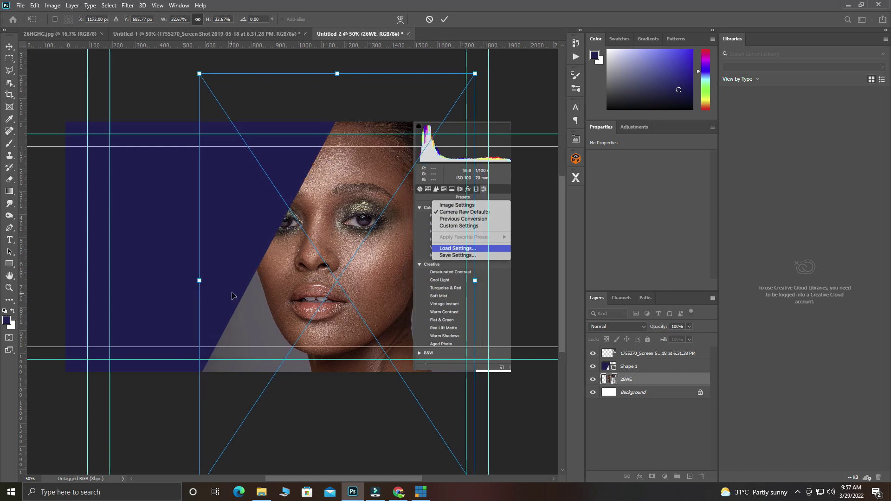
pyautogui.click(445, 21)
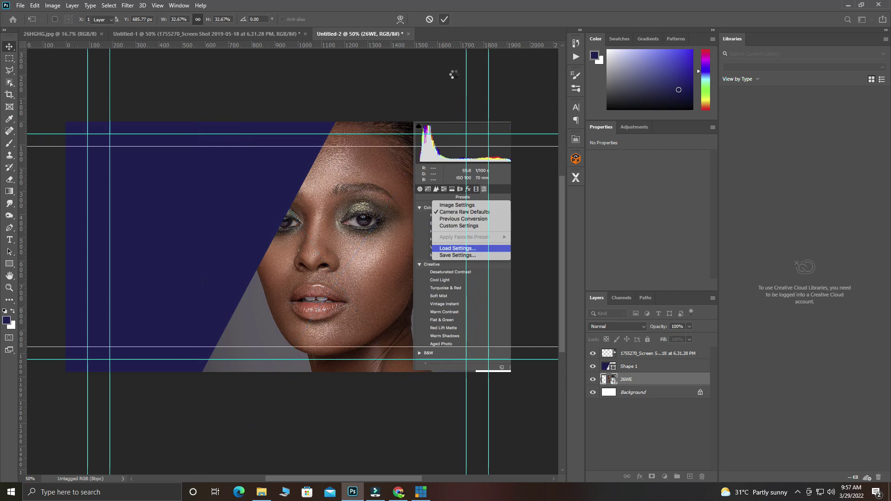
# Move the screenshot layer further right and shift the portrait to X 592 px, Y -208 px
pyautogui.moveTo(446, 220); pyautogui.dragTo(459, 217)
pyautogui.moveTo(368, 211); pyautogui.dragTo(372, 211)
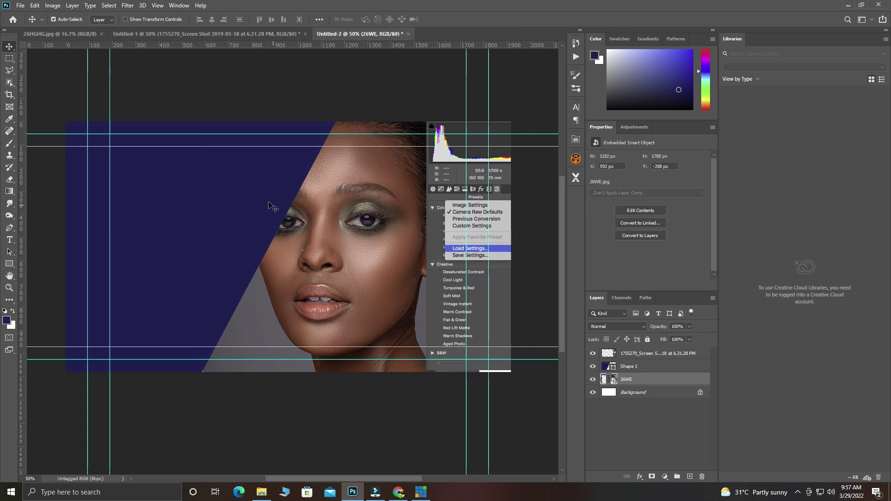
pyautogui.click(268, 201)
# Add a Solid Color fill layer beneath the 26WE portrait and set its colour to 4e4a52, sampled from the portrait's grey backdrop
pyautogui.click(380, 203)
pyautogui.click(664, 476)
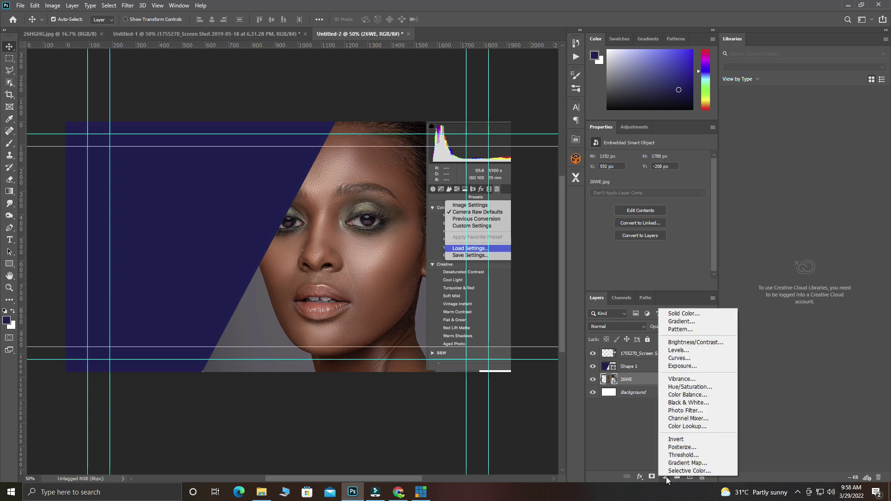
pyautogui.click(678, 319)
pyautogui.click(530, 112)
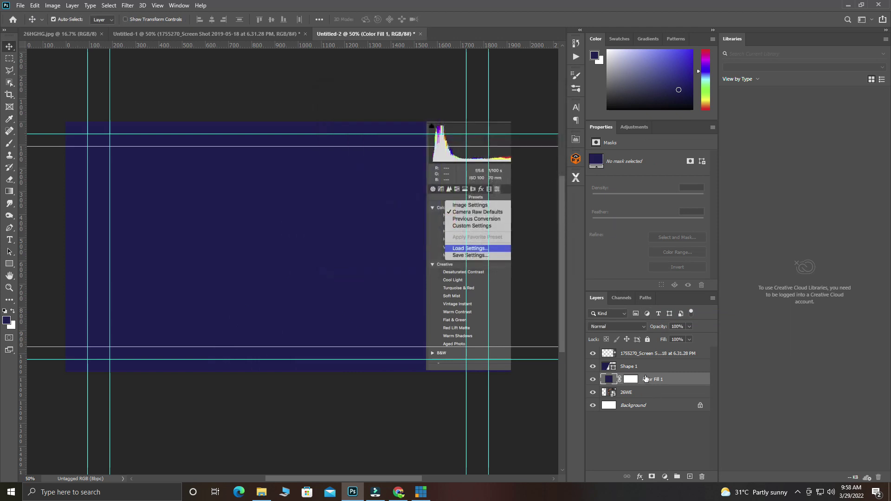
pyautogui.moveTo(645, 381); pyautogui.dragTo(609, 400)
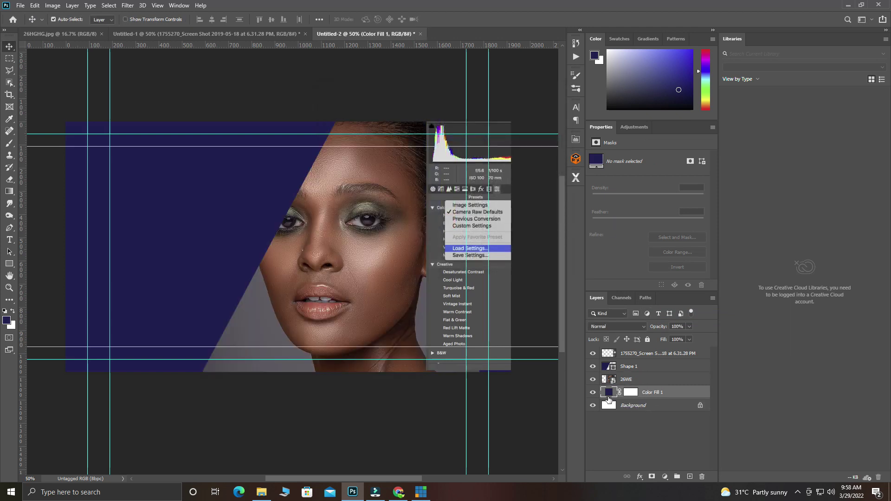
pyautogui.doubleClick(608, 393)
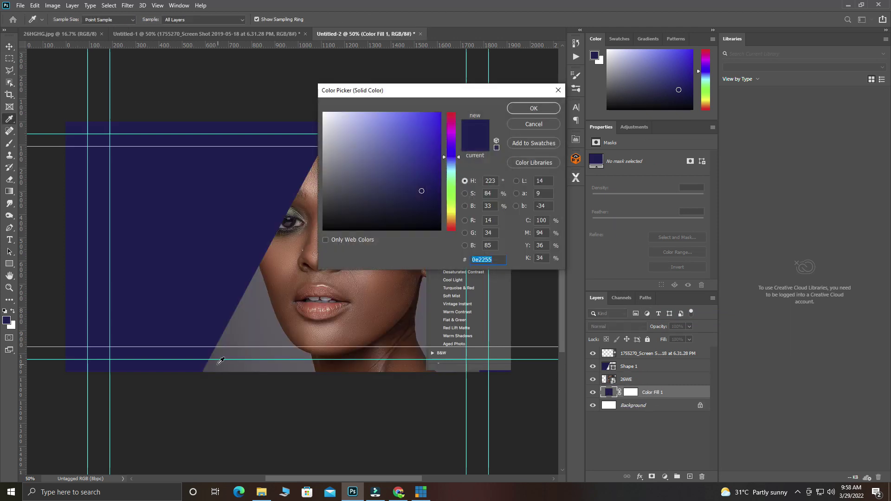
pyautogui.click(218, 364)
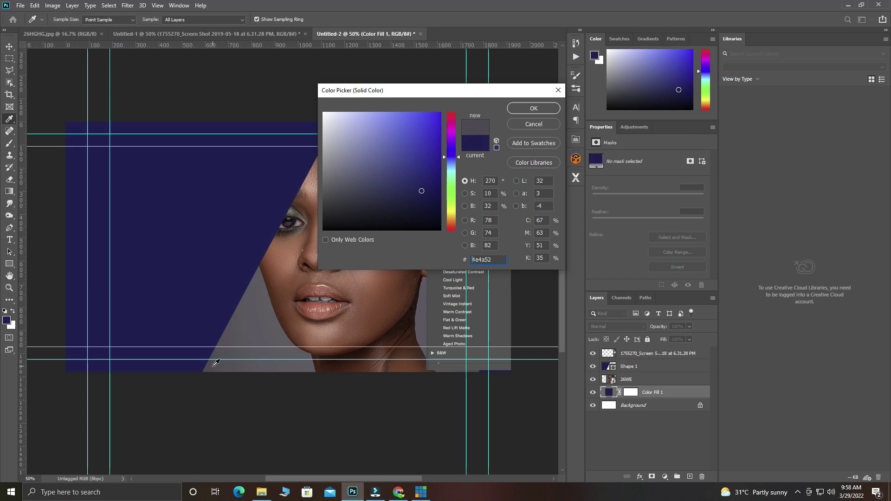
pyautogui.click(533, 108)
# Move the portrait to X 712 px, Y -166 px, and brush black on a new layer mask to blend its lower-left edge into the grey fill
pyautogui.press('v')
pyautogui.moveTo(327, 294); pyautogui.dragTo(355, 307)
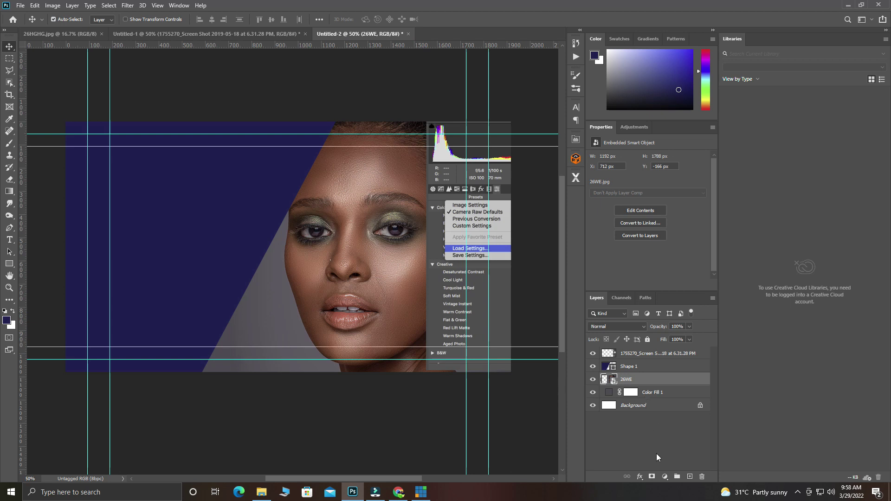
pyautogui.click(652, 476)
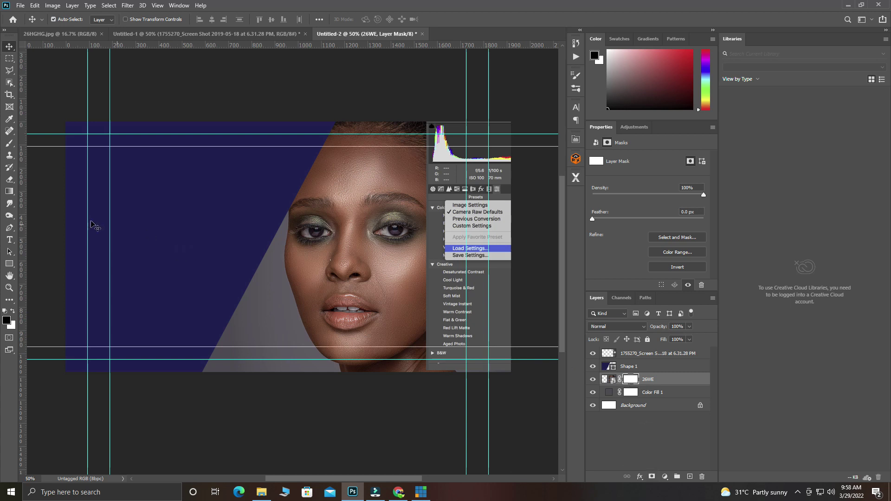
pyautogui.click(10, 144)
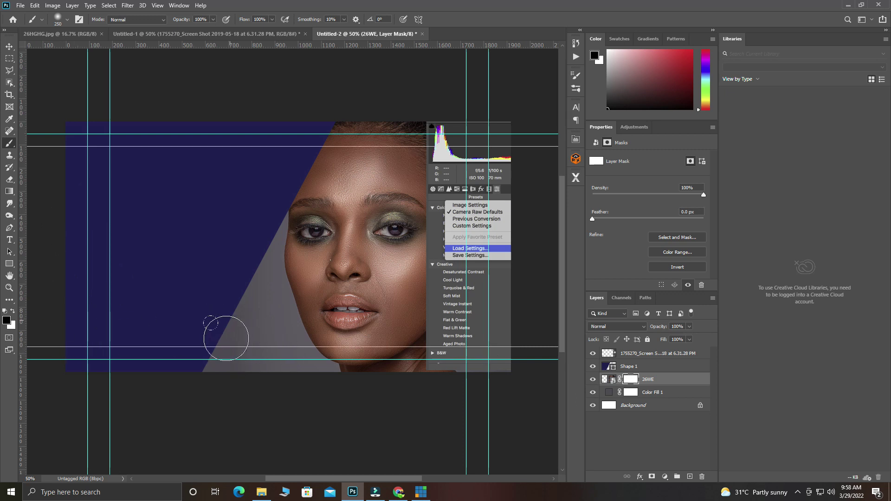
pyautogui.click(9, 47)
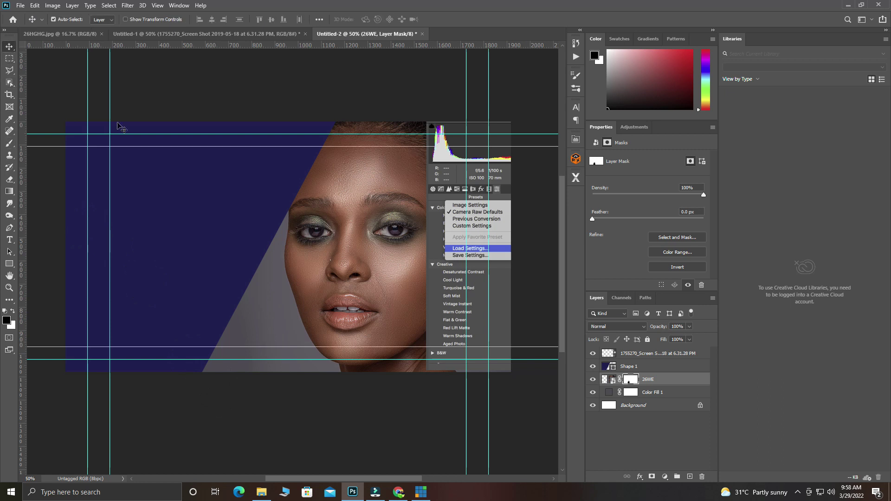
pyautogui.click(596, 383)
pyautogui.click(596, 383)
pyautogui.moveTo(385, 282)
pyautogui.mouseDown()
pyautogui.moveTo(364, 294)
pyautogui.moveTo(327, 292)
pyautogui.moveTo(384, 272)
pyautogui.mouseUp()
# Fully lock the screenshot, Shape 1, 26WE and Color Fill 1 layers
pyautogui.click(692, 355)
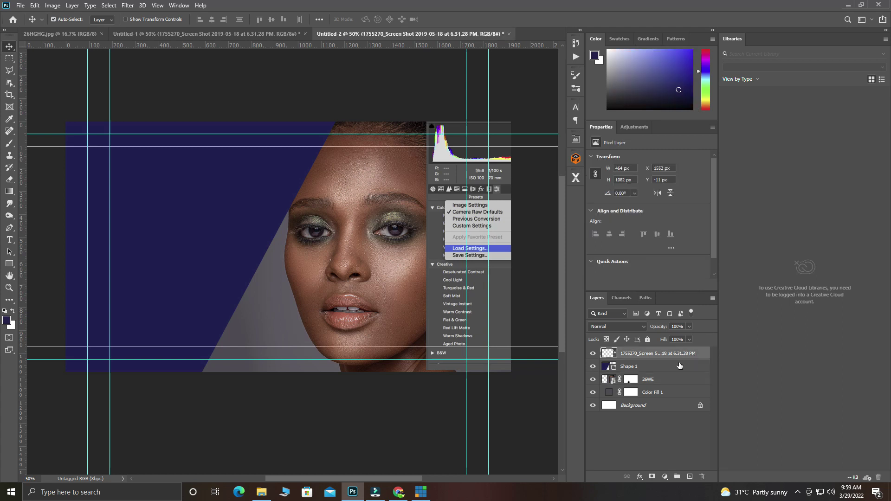
pyautogui.click(647, 339)
pyautogui.click(676, 366)
pyautogui.click(648, 340)
pyautogui.click(683, 380)
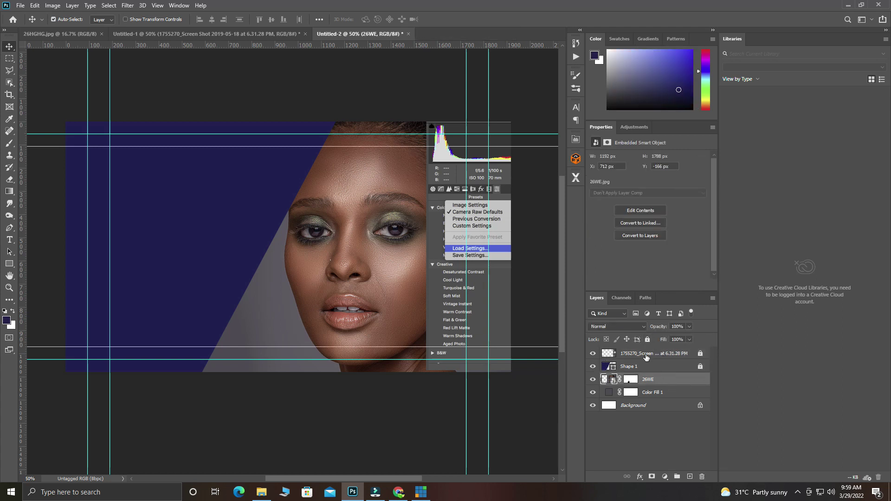
pyautogui.click(647, 340)
pyautogui.click(662, 397)
pyautogui.click(647, 339)
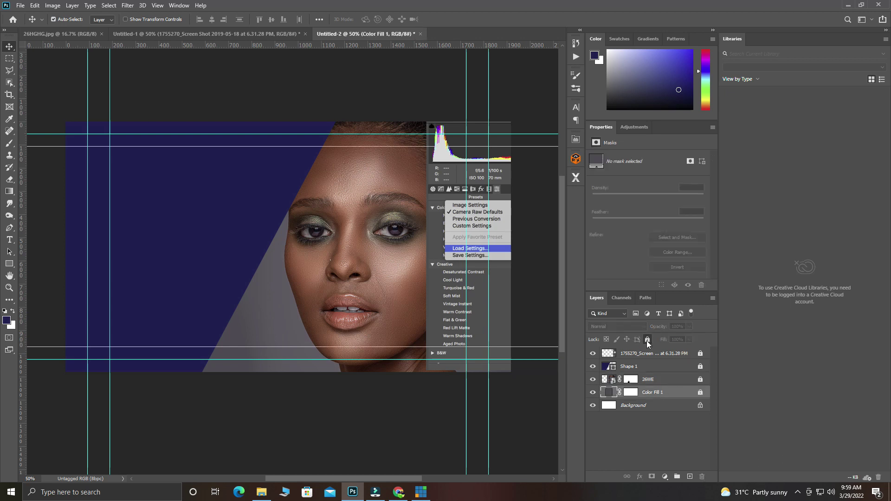
# Add a white text layer reading "how" near the navy shape's upper-left corner, in Akrobat Bold at 177.84 pt
pyautogui.click(9, 239)
pyautogui.click(13, 311)
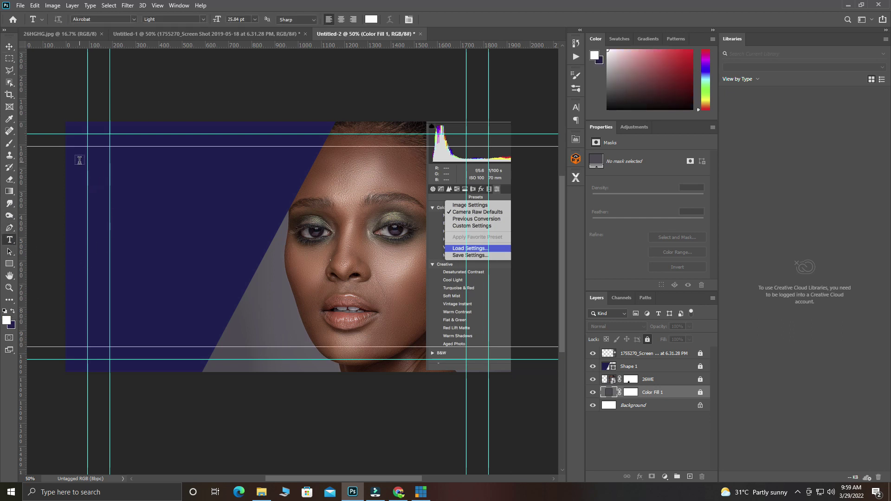
pyautogui.click(90, 144)
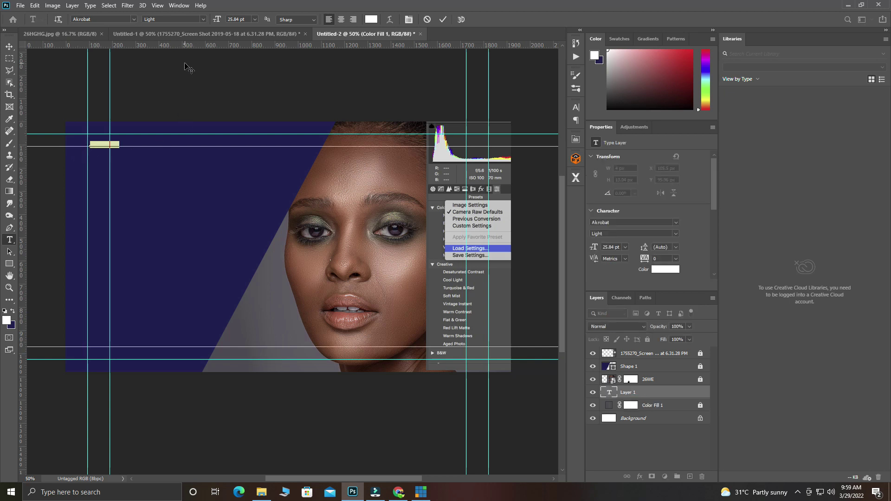
pyautogui.press('BackSpace')
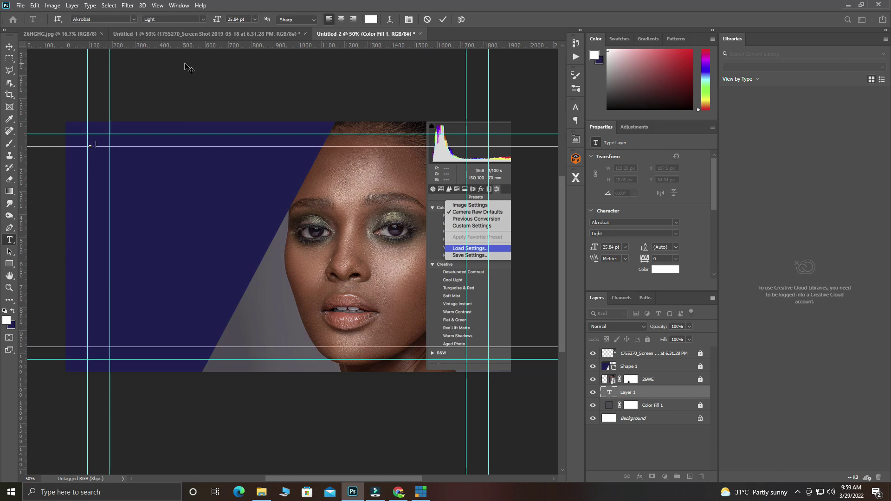
pyautogui.press('ctrl')
pyautogui.moveTo(217, 21); pyautogui.dragTo(302, 33)
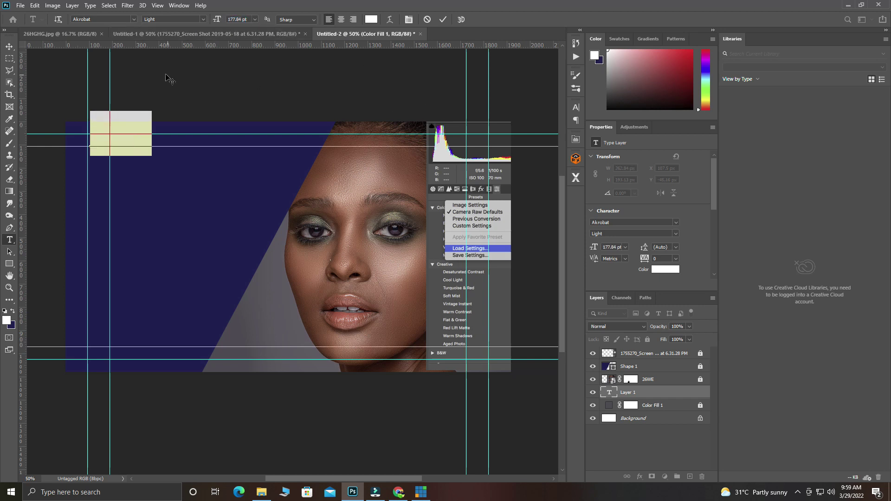
pyautogui.click(203, 19)
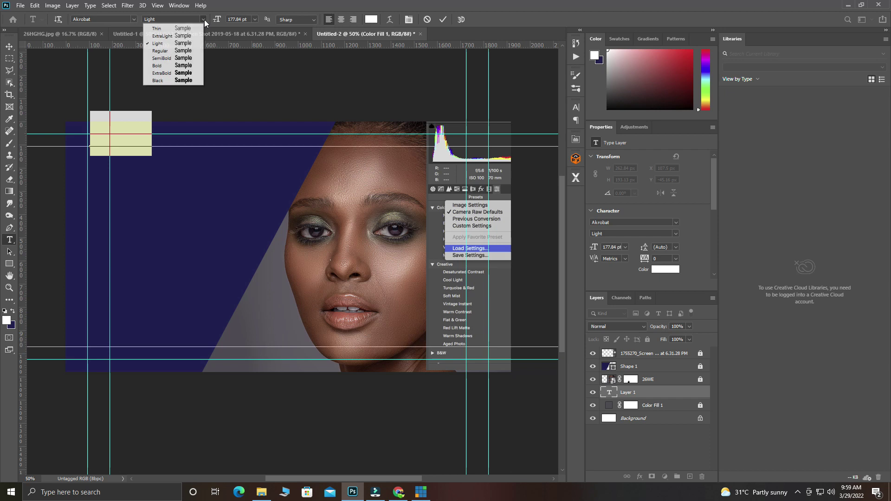
pyautogui.click(160, 66)
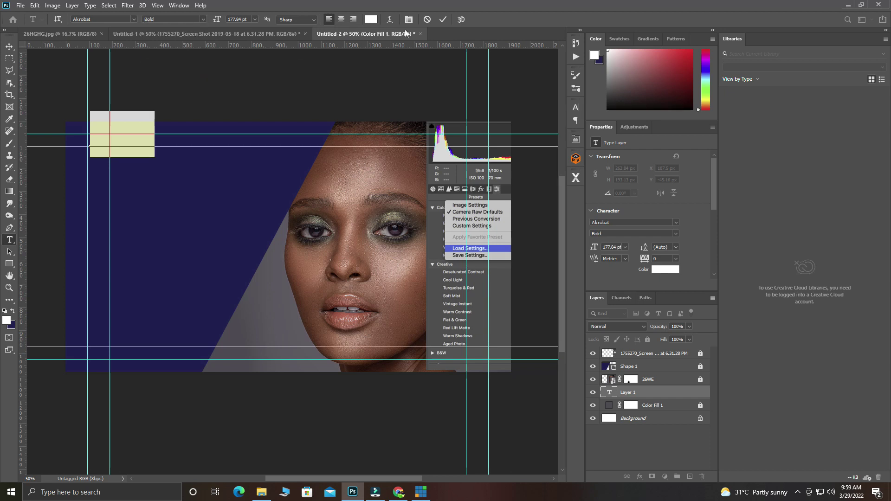
pyautogui.click(442, 19)
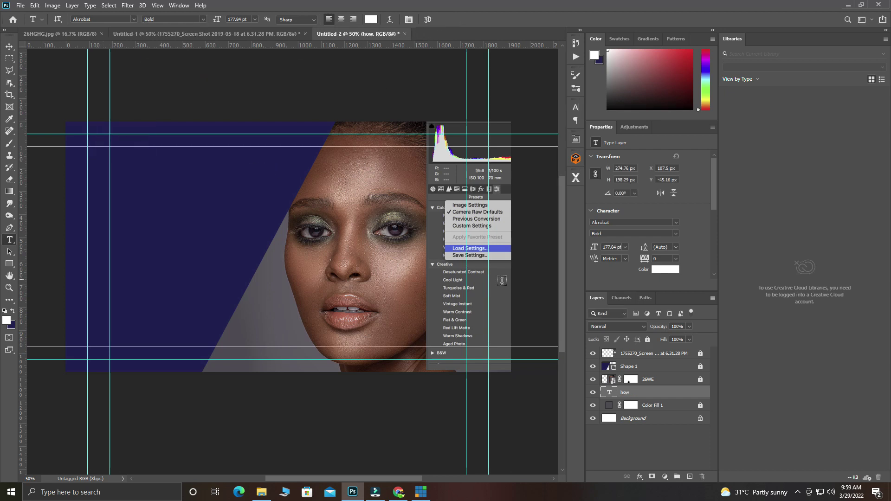
# Bring the "how" text layer above all other layers and move it to X 117.5 px, Y 50.84 px
pyautogui.moveTo(641, 394); pyautogui.dragTo(637, 354)
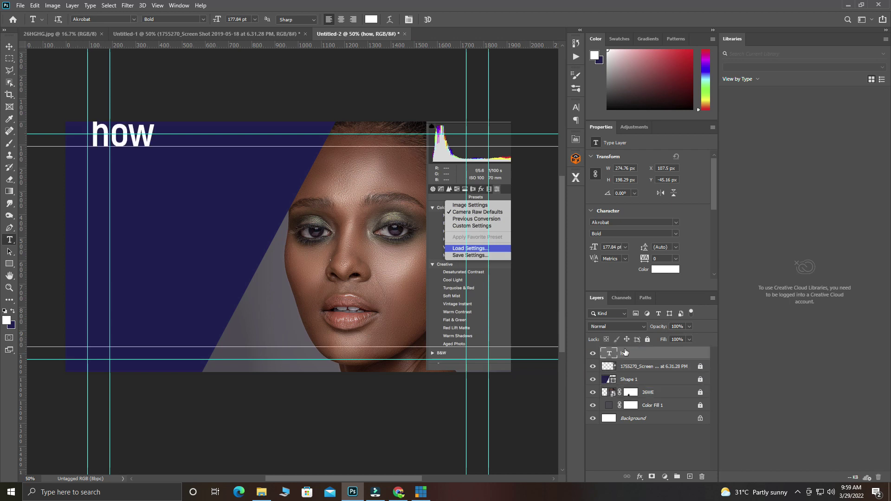
pyautogui.click(9, 46)
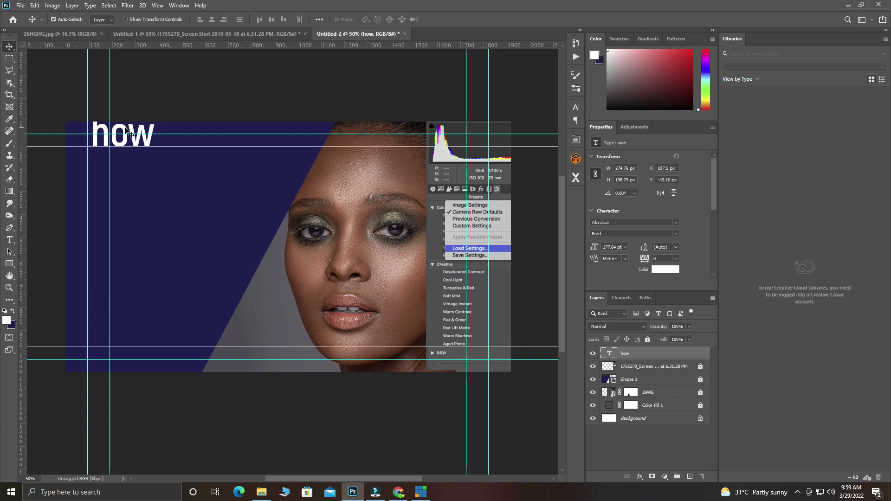
pyautogui.moveTo(131, 134); pyautogui.dragTo(136, 160)
# Turn on All Caps for the "how" text and retype it to read "HOW TO INSTALL"
pyautogui.press('t')
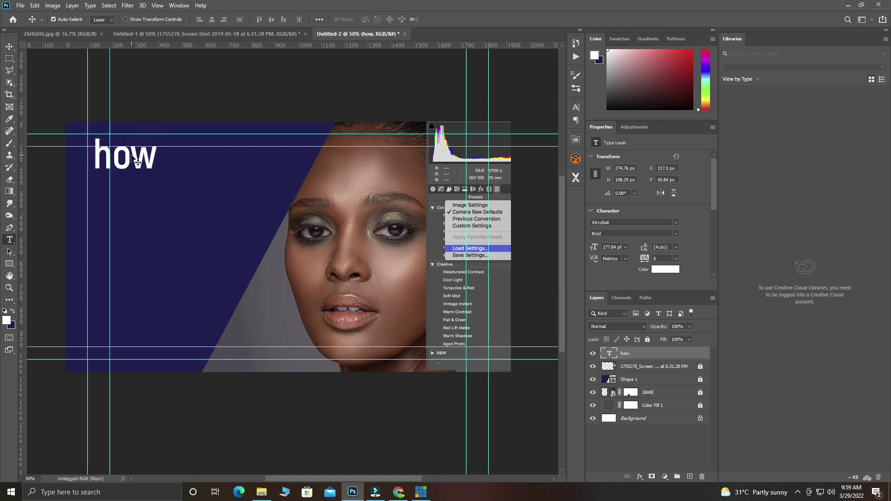
pyautogui.doubleClick(132, 157)
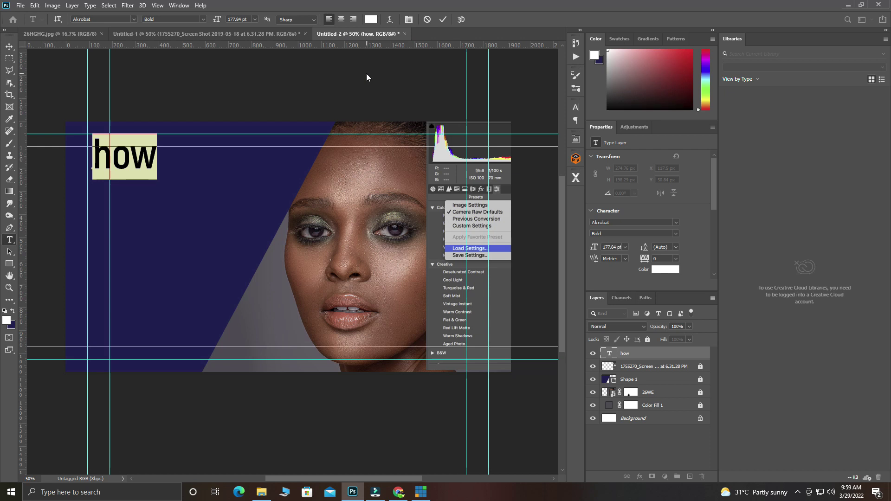
pyautogui.click(408, 23)
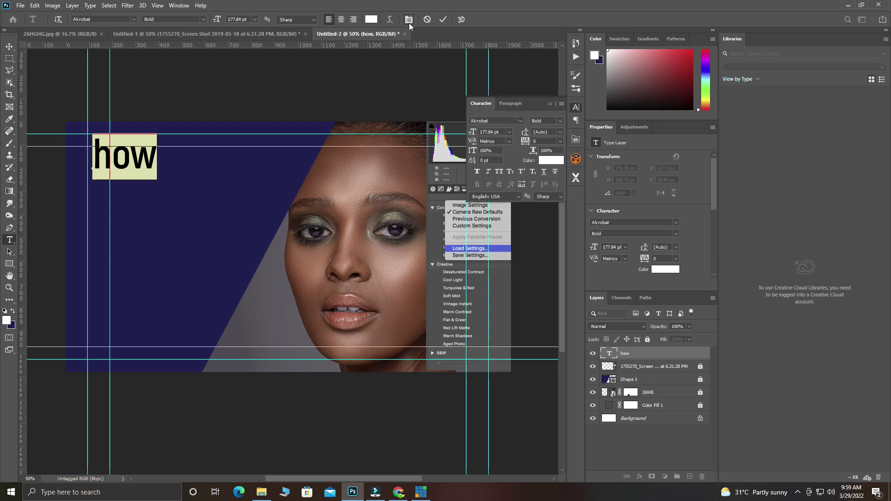
pyautogui.click(500, 171)
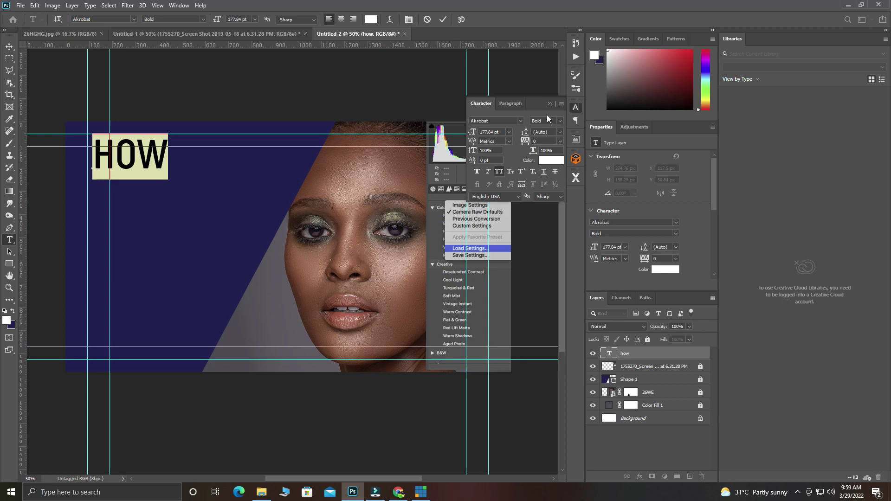
pyautogui.write('h')
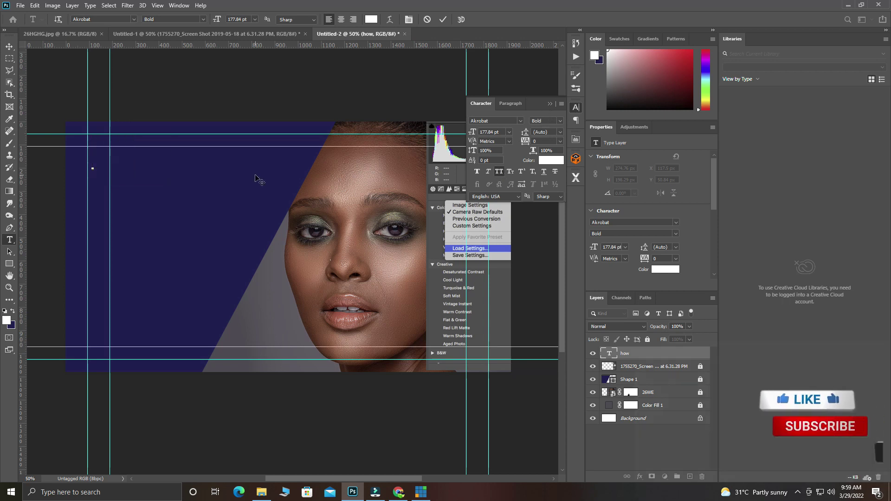
pyautogui.write('ow')
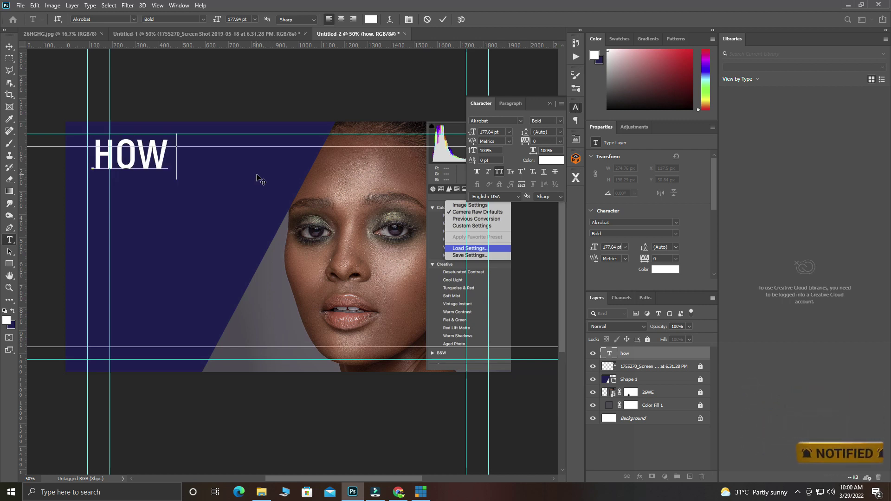
pyautogui.write(' to insta')
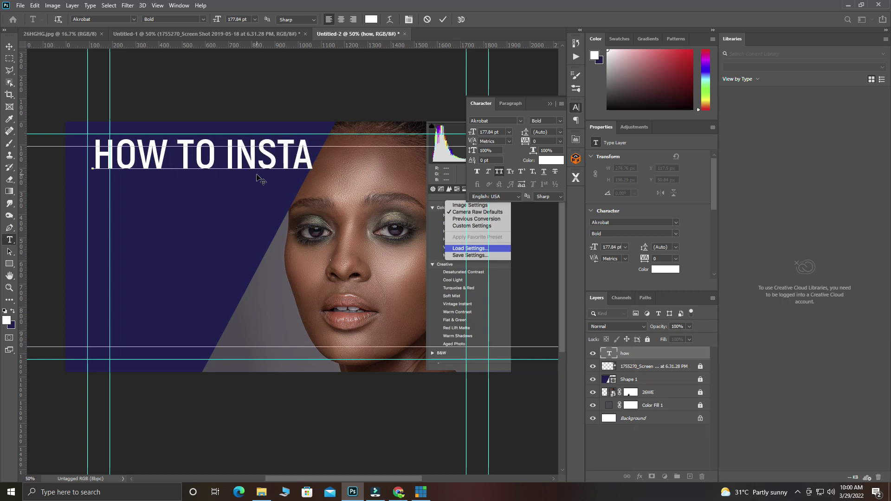
pyautogui.write('ll')
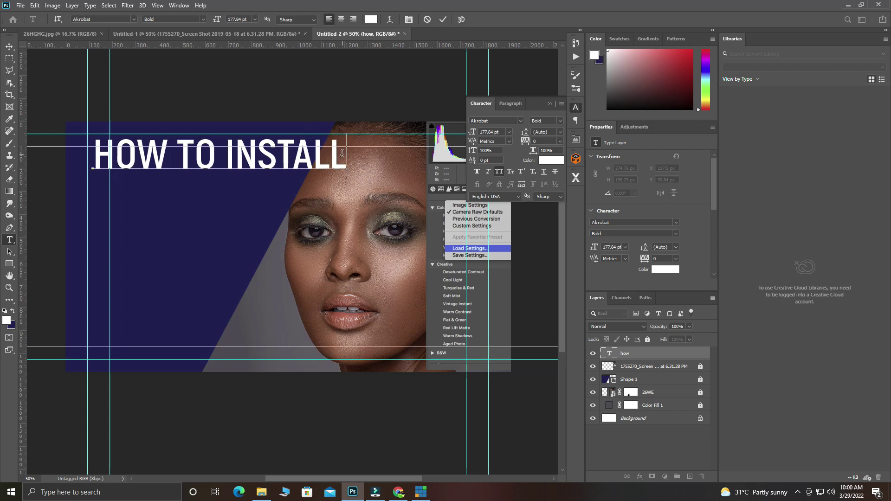
# Reduce the HOW TO INSTALL text to 138.84 pt and shift it slightly towards the canvas's left edge
pyautogui.moveTo(342, 153); pyautogui.dragTo(58, 139)
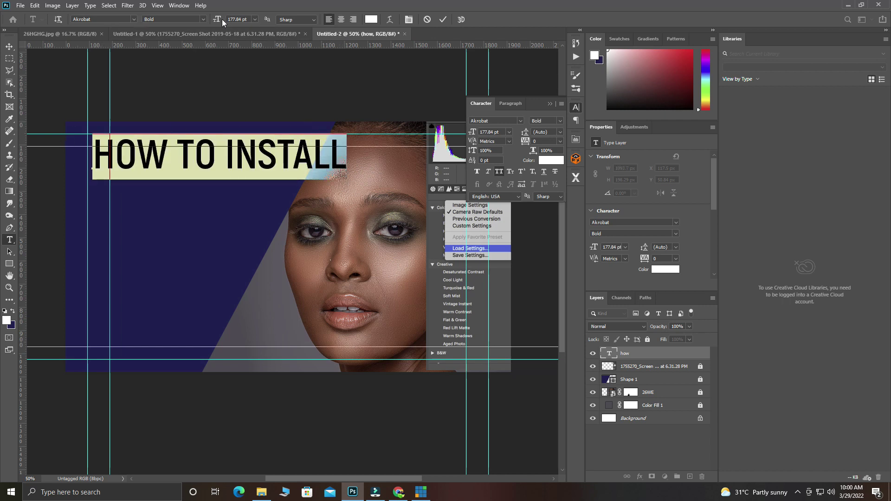
pyautogui.moveTo(210, 20); pyautogui.dragTo(199, 30)
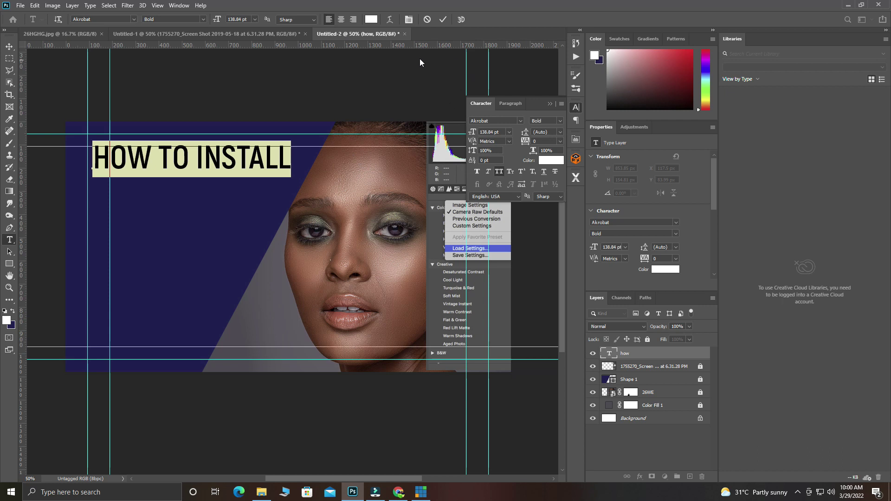
pyautogui.click(442, 19)
pyautogui.press('v')
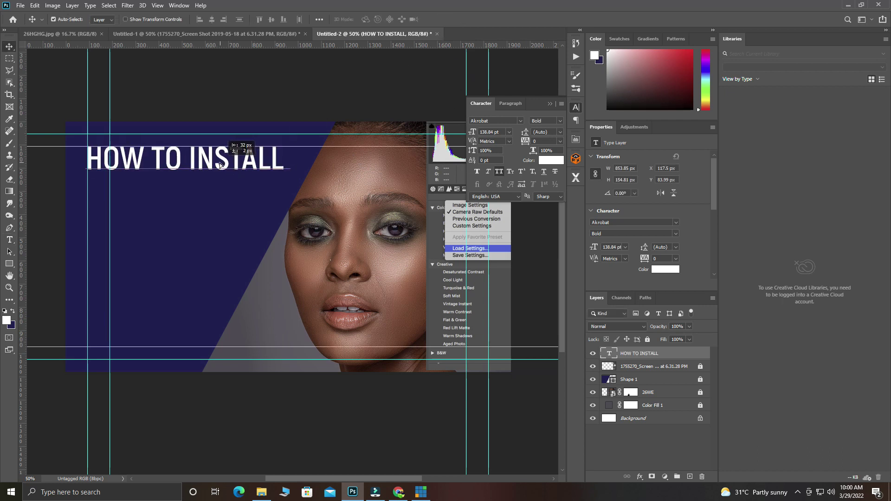
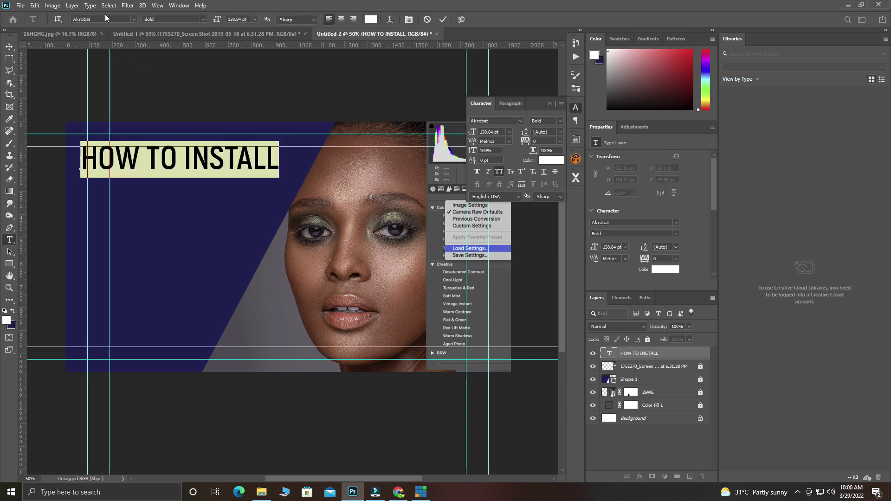
# Try the Lato Bold font on the HOW TO INSTALL text
pyautogui.click(106, 19)
pyautogui.click(134, 19)
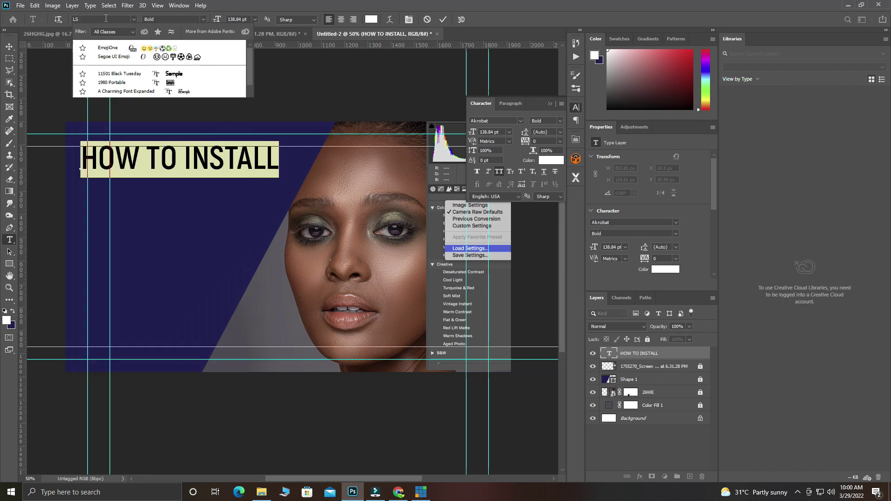
pyautogui.write('LATO')
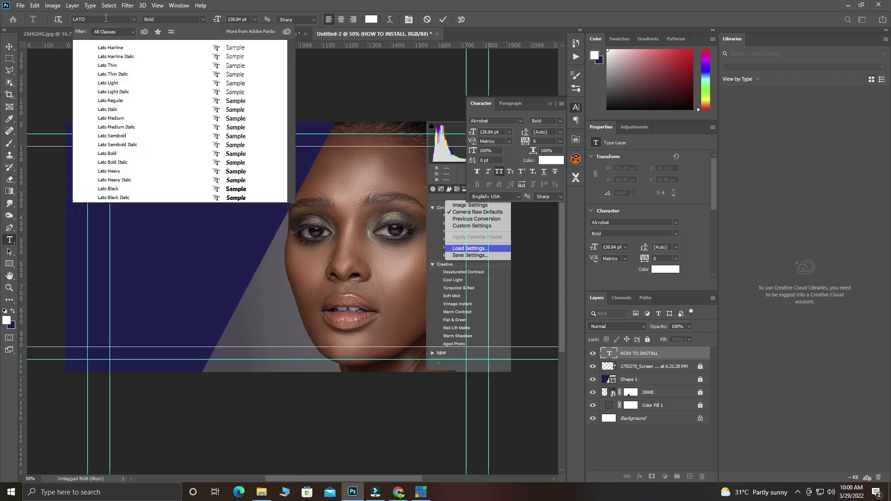
pyautogui.click(115, 153)
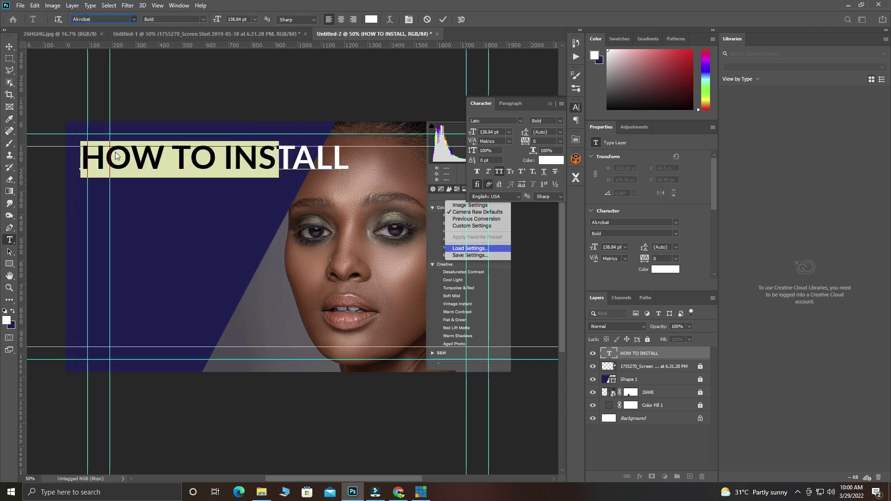
# Try the Arca Majora 3 Bold font on the HOW TO INSTALL text at 100.84 pt
pyautogui.click(115, 19)
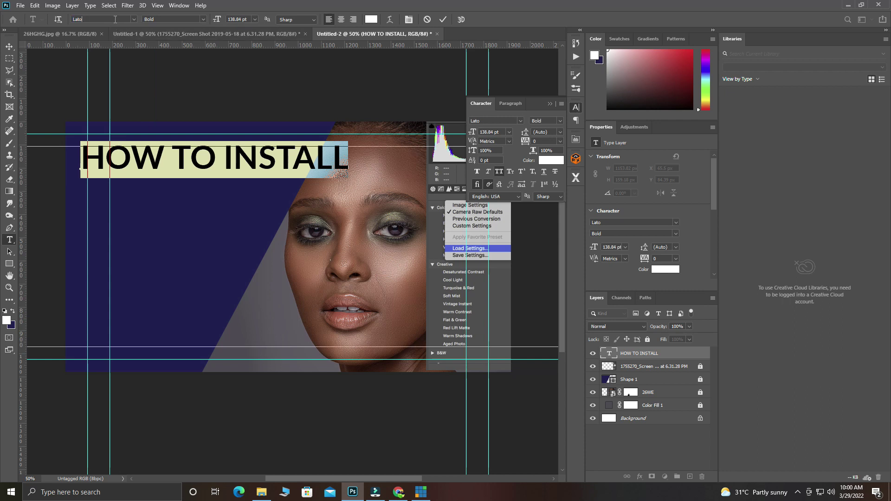
pyautogui.moveTo(116, 19); pyautogui.dragTo(21, 19)
pyautogui.click(134, 19)
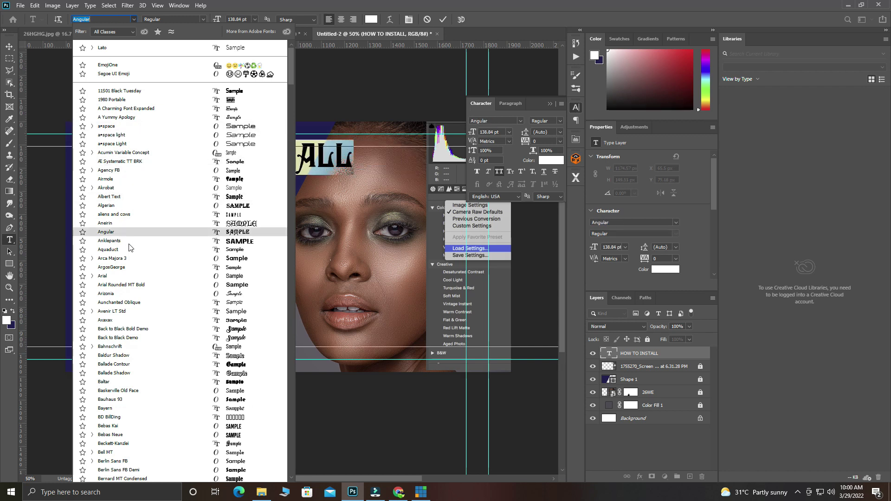
pyautogui.scroll(-1, 152, 261)
pyautogui.click(177, 248)
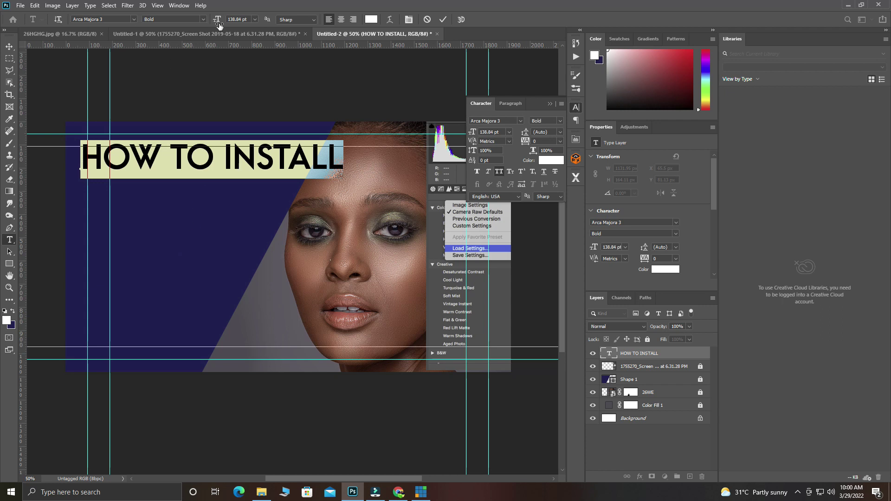
pyautogui.moveTo(218, 21); pyautogui.dragTo(203, 27)
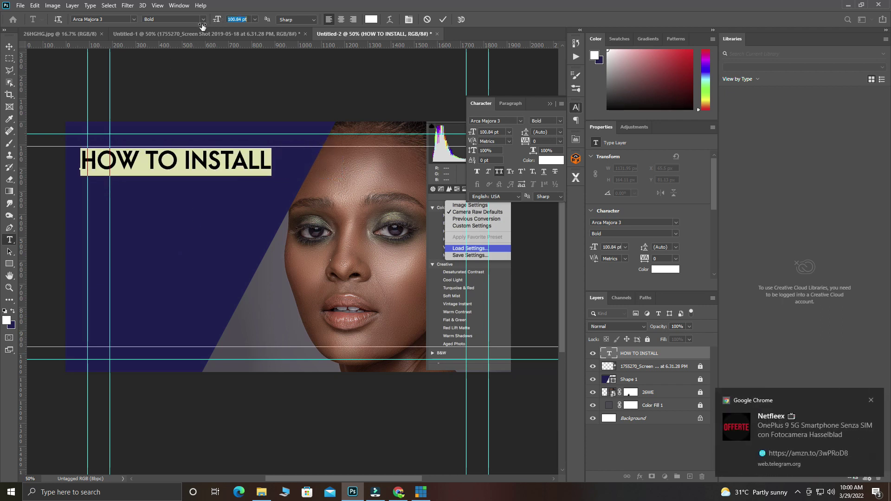
# Change the HOW TO INSTALL text's font to Agency FB Bold and set its size to 136.84 pt
pyautogui.click(113, 19)
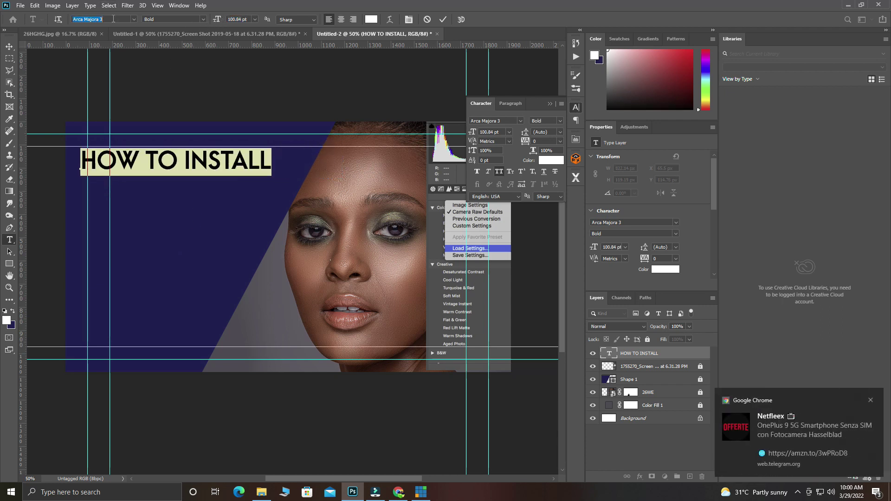
pyautogui.scroll(6, 113, 19)
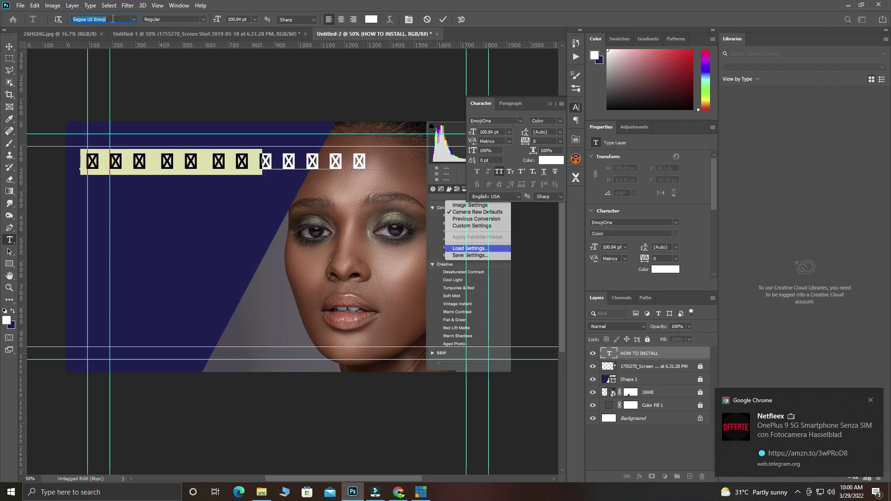
pyautogui.scroll(-4, 113, 19)
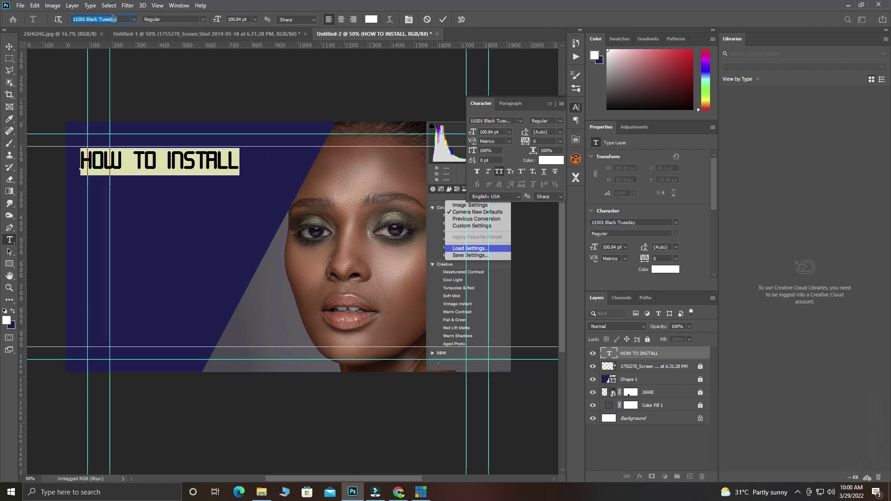
pyautogui.scroll(-4, 112, 19)
pyautogui.scroll(-4, 112, 18)
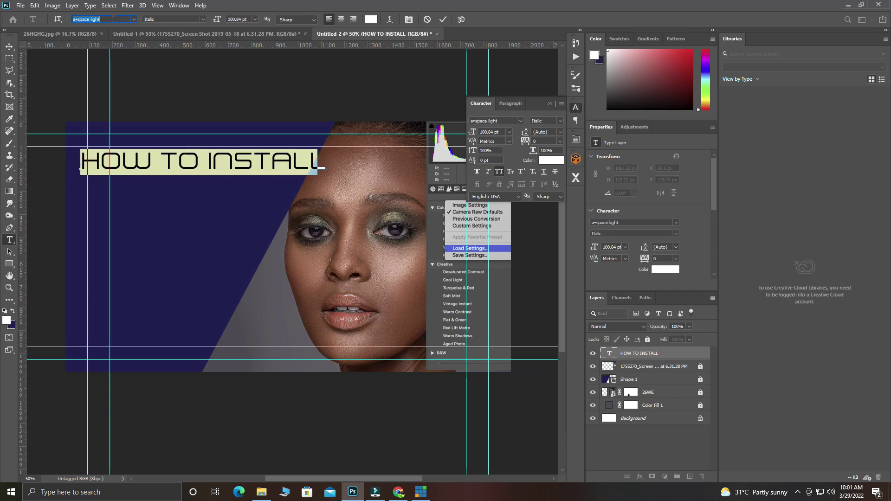
pyautogui.scroll(-1, 112, 18)
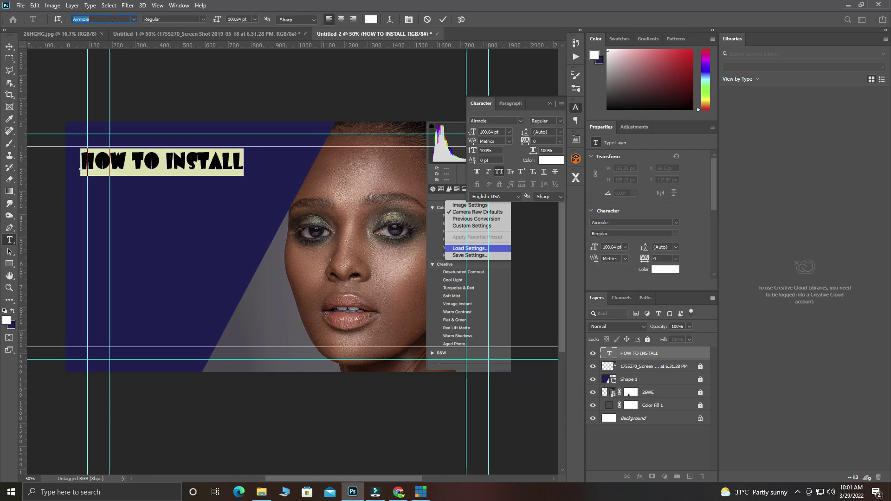
pyautogui.scroll(1, 112, 19)
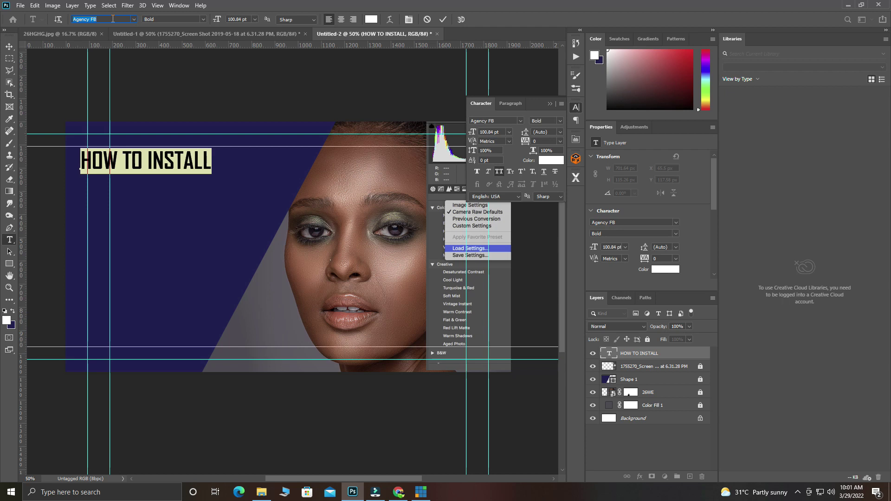
pyautogui.moveTo(216, 19); pyautogui.dragTo(232, 28)
pyautogui.click(442, 20)
pyautogui.press('v')
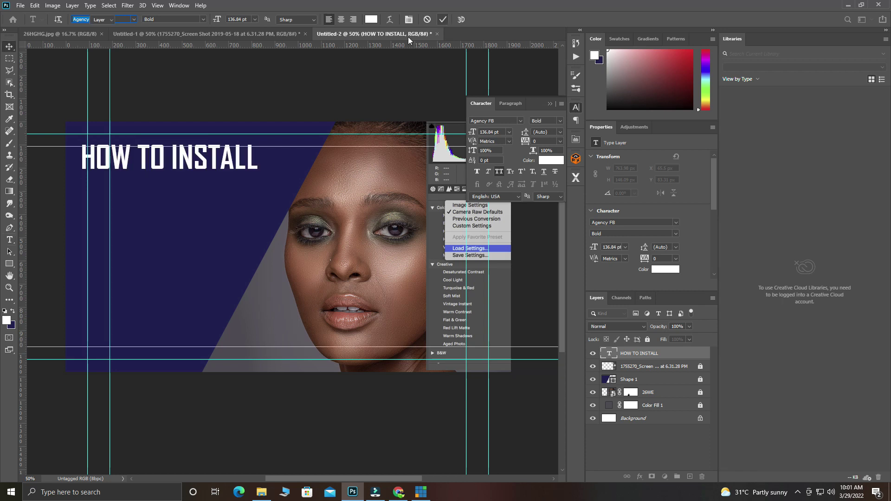
# Nudge the HOW TO INSTALL text inward to the vertical guide, and place a duplicate below it that reads RAW
pyautogui.moveTo(178, 156); pyautogui.dragTo(186, 159)
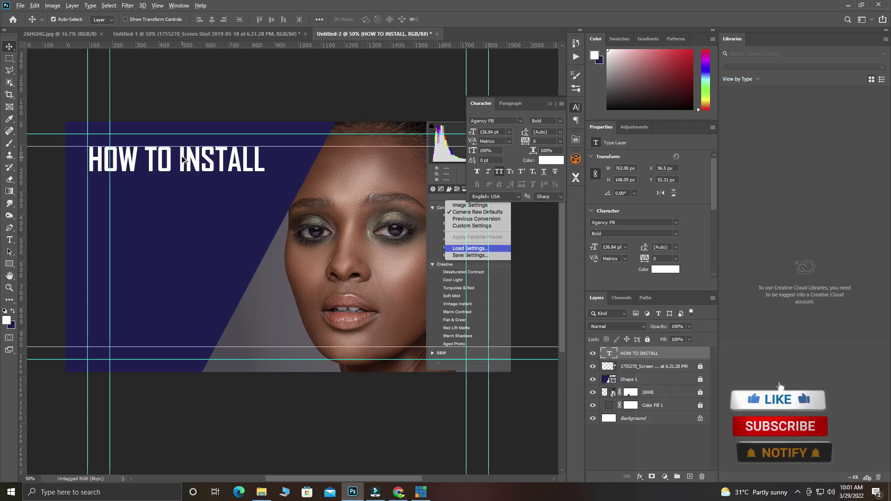
pyautogui.moveTo(183, 161); pyautogui.dragTo(183, 216)
pyautogui.doubleClick(182, 205)
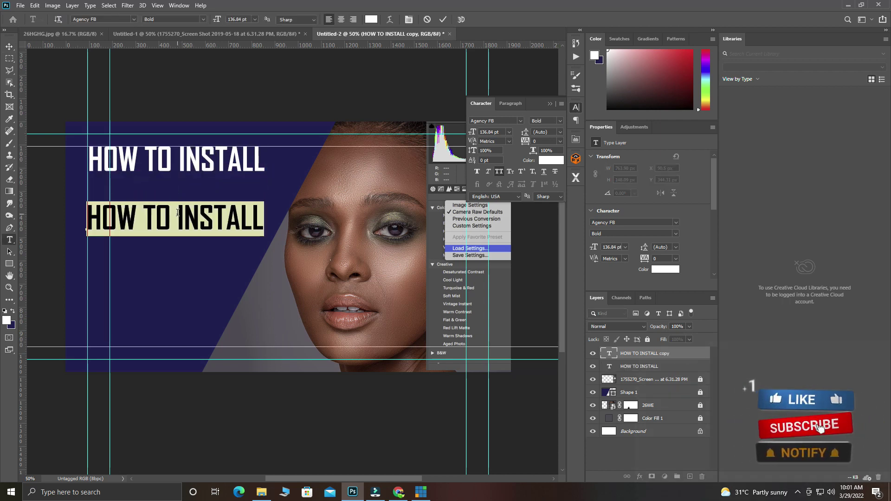
pyautogui.write('RAW')
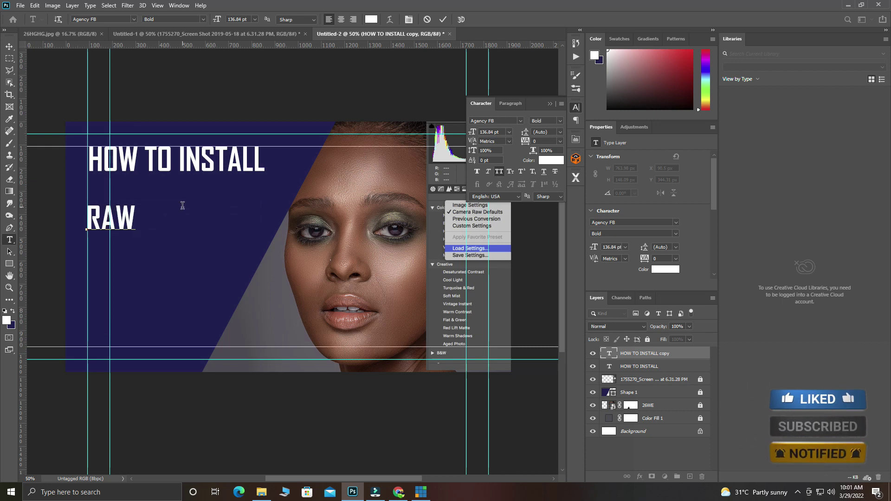
# Set the RAW text's size to 368.84 pt and place it directly beneath HOW TO INSTALL
pyautogui.moveTo(139, 217); pyautogui.dragTo(59, 190)
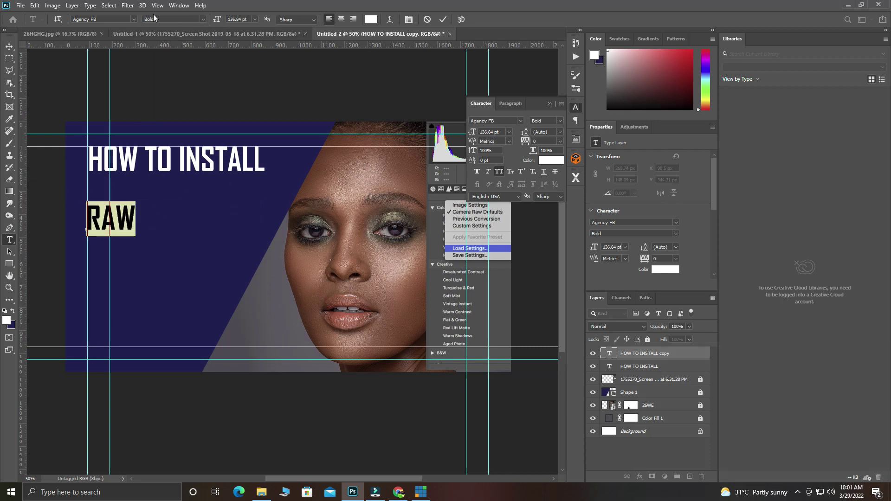
pyautogui.moveTo(217, 21); pyautogui.dragTo(323, 47)
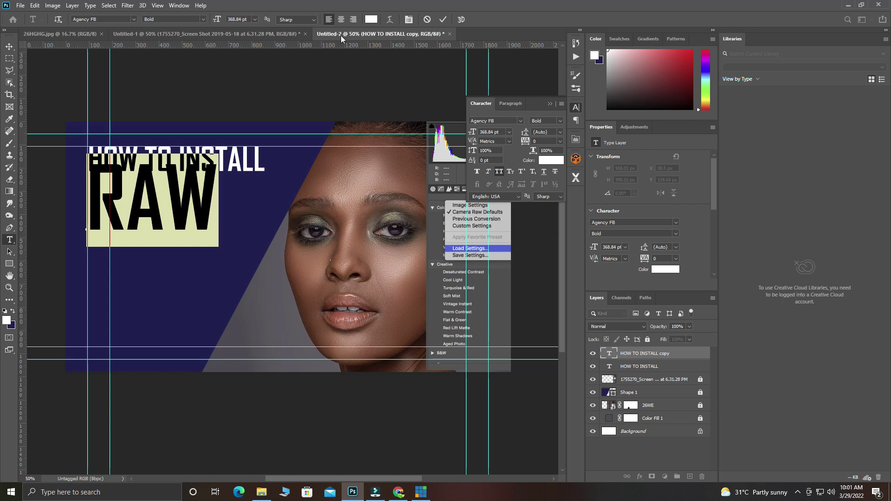
pyautogui.click(442, 19)
pyautogui.press('v')
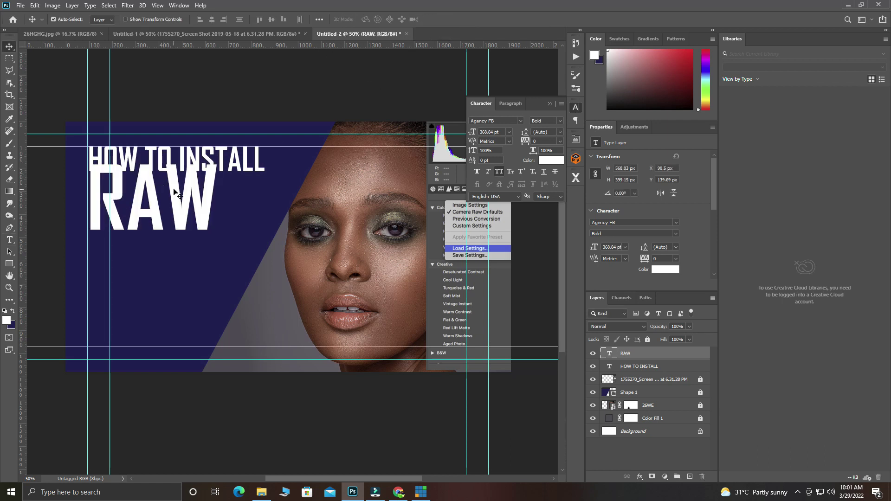
pyautogui.moveTo(173, 190); pyautogui.dragTo(173, 220)
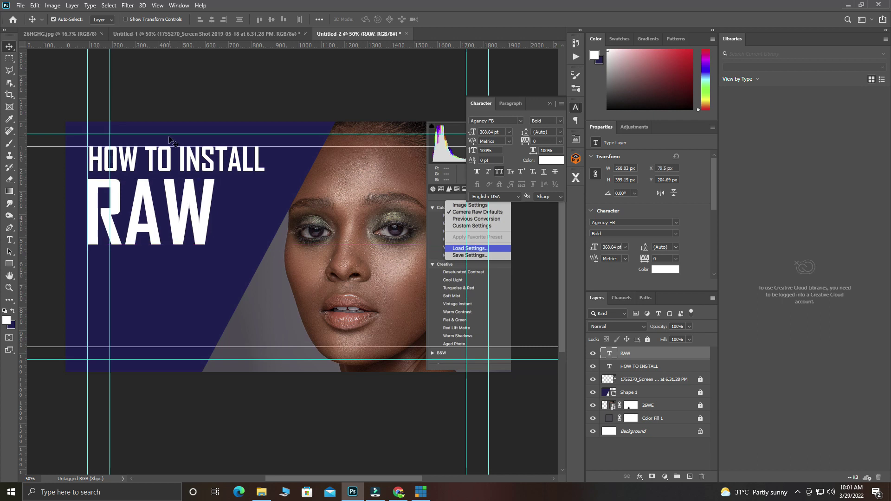
# Duplicate the HOW TO INSTALL text below RAW and change the copy's wording to ADOBE CAMERA
pyautogui.click(162, 160)
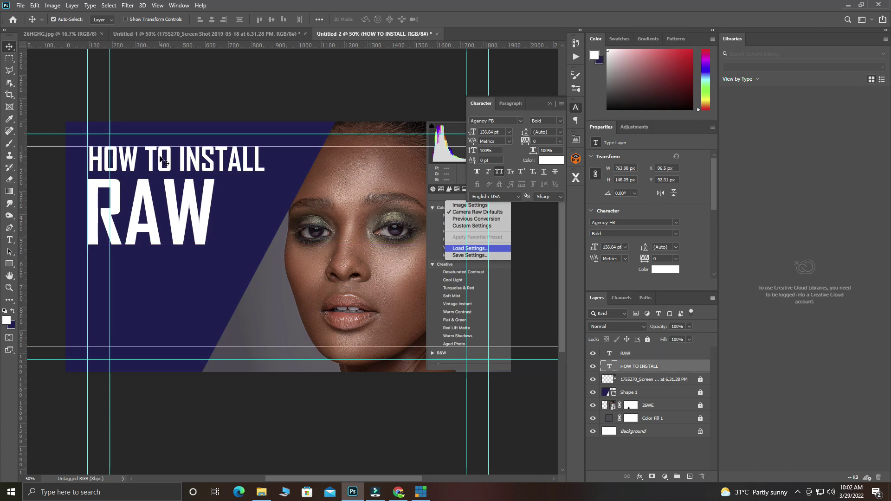
pyautogui.moveTo(161, 160); pyautogui.dragTo(156, 266)
pyautogui.doubleClick(156, 265)
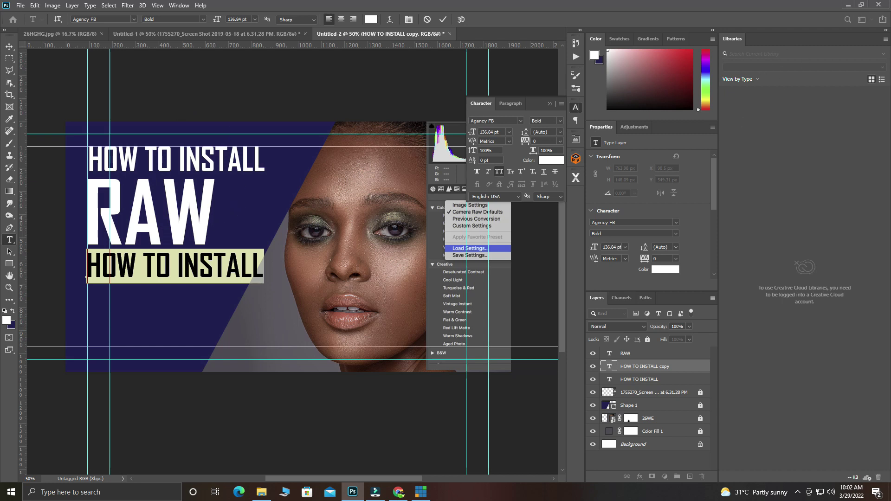
pyautogui.click(398, 492)
pyautogui.write('AD')
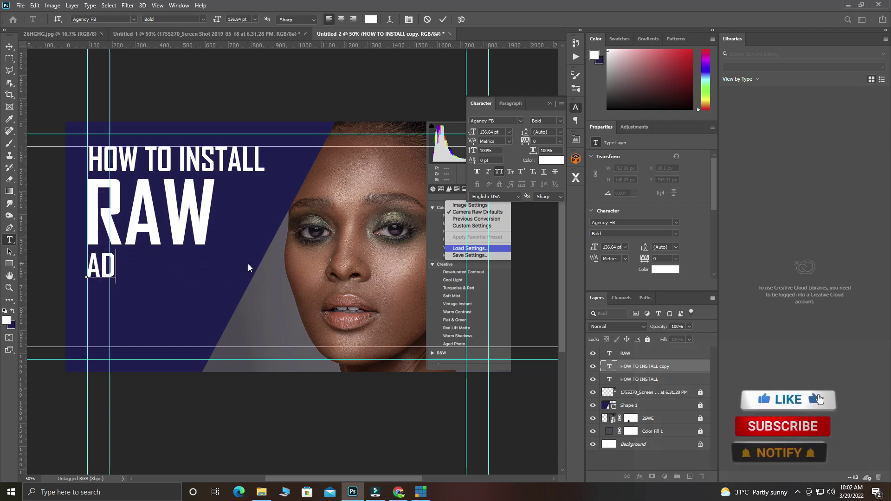
pyautogui.write('OBE')
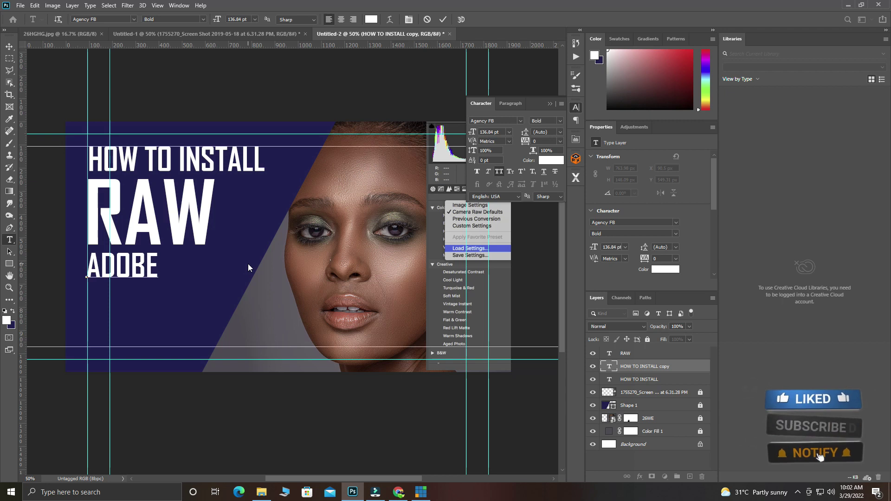
pyautogui.write(' CA')
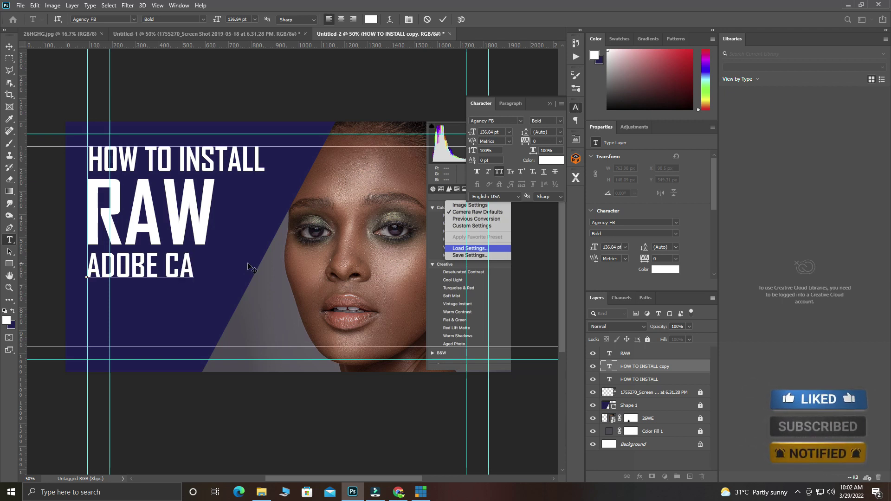
pyautogui.write('MERA')
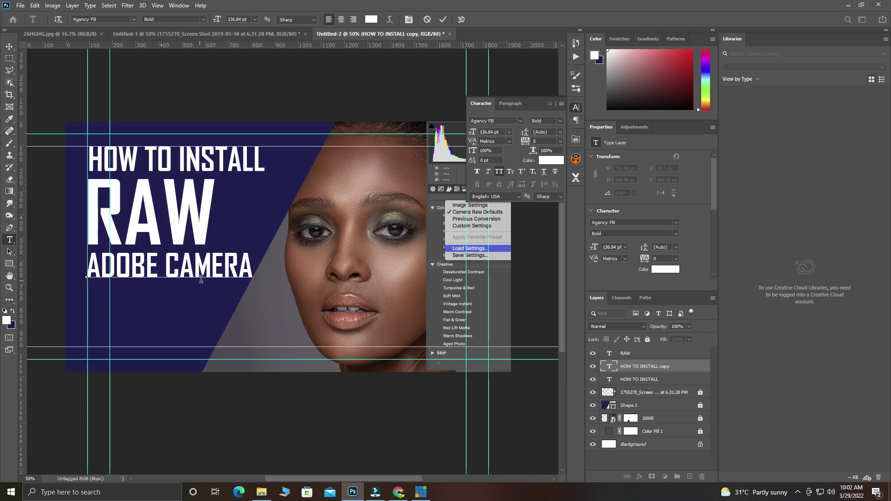
# Place ADOBE CAMERA between HOW TO INSTALL and RAW, moving RAW down to make room, and select the ADOBE CAMERA characters
pyautogui.moveTo(210, 304); pyautogui.dragTo(209, 213)
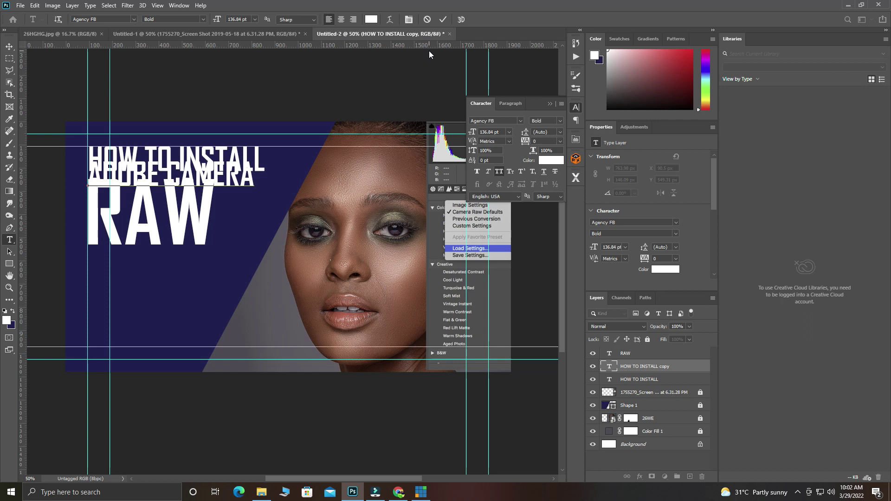
pyautogui.click(444, 19)
pyautogui.press('v')
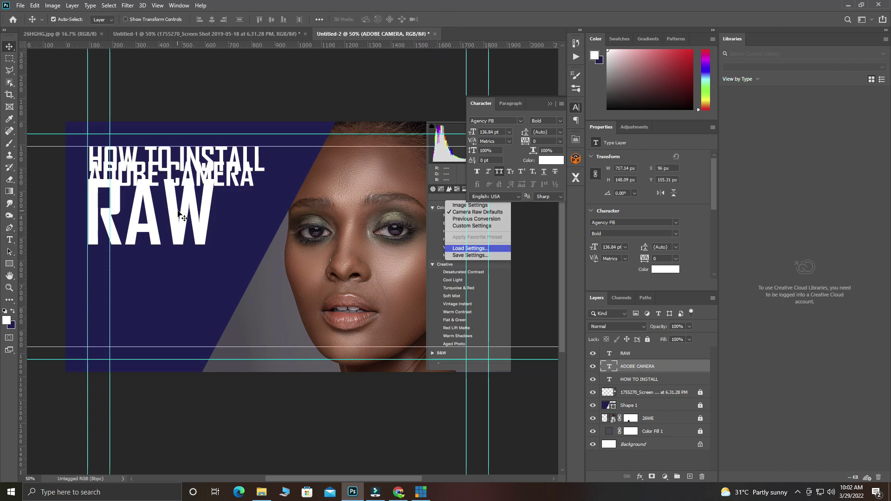
pyautogui.moveTo(178, 213); pyautogui.dragTo(179, 241)
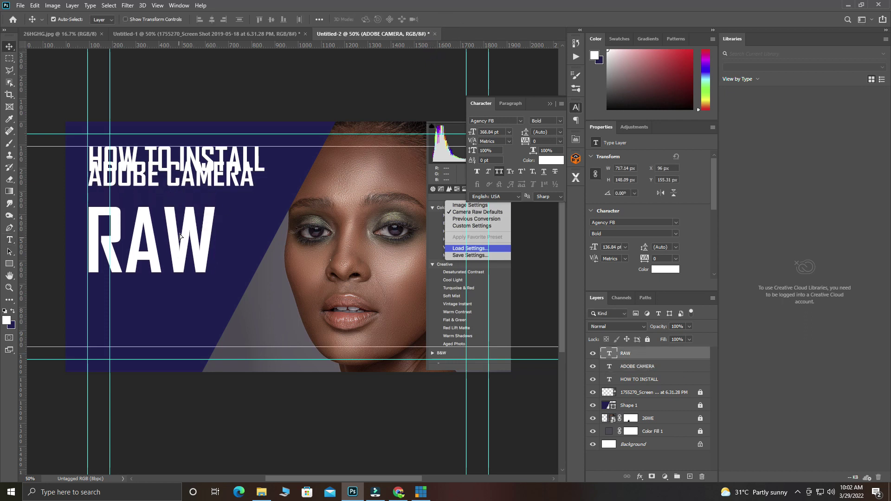
pyautogui.moveTo(168, 183); pyautogui.dragTo(169, 195)
pyautogui.doubleClick(169, 195)
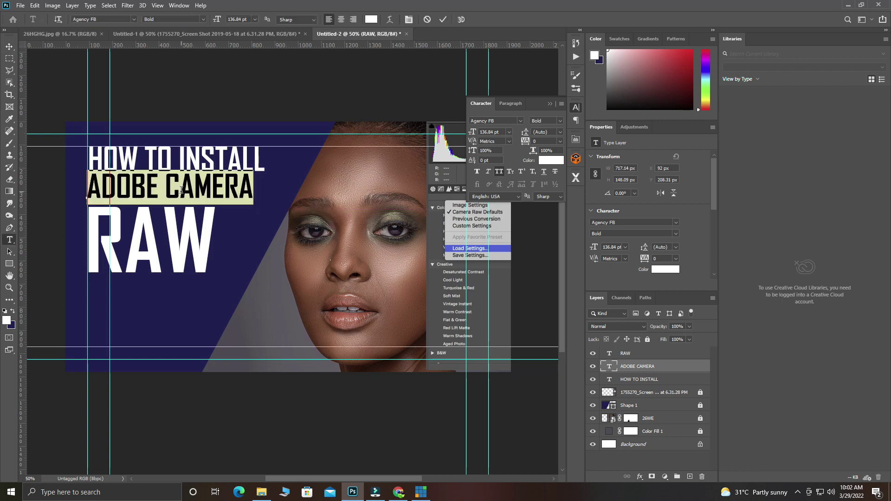
# Try the Regular style on the ADOBE CAMERA text and return it to Bold
pyautogui.click(203, 20)
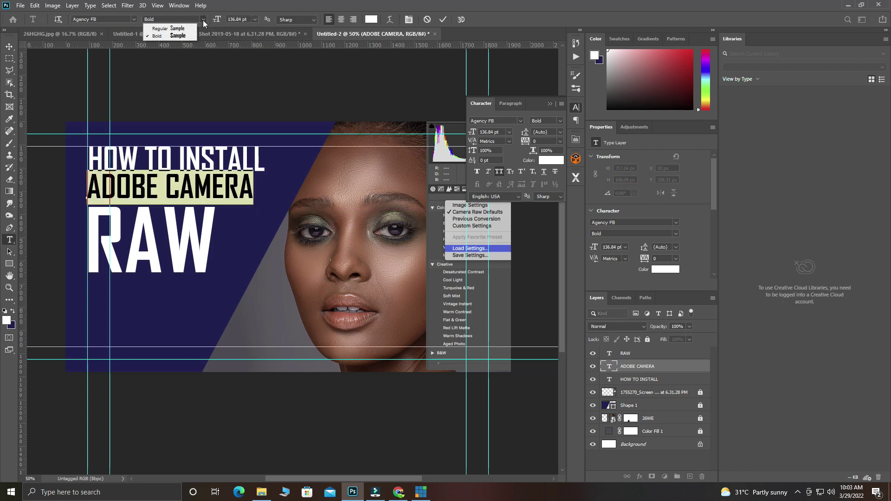
pyautogui.click(161, 29)
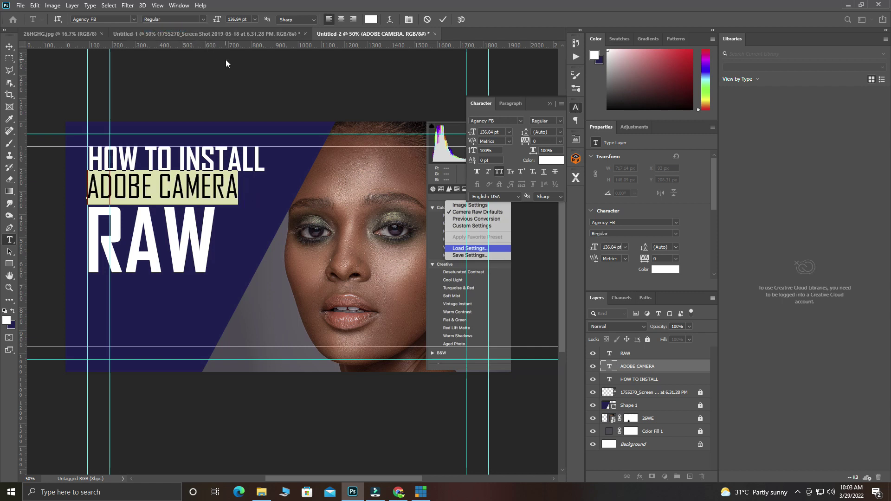
pyautogui.click(203, 21)
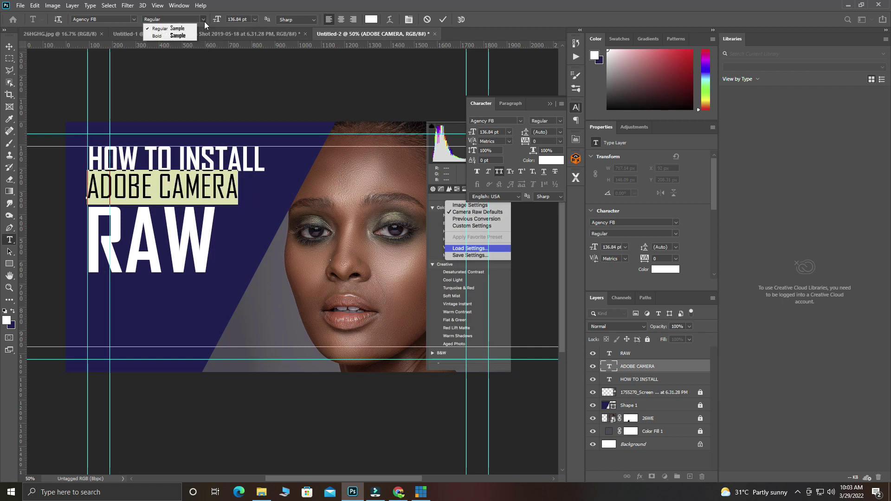
pyautogui.click(180, 36)
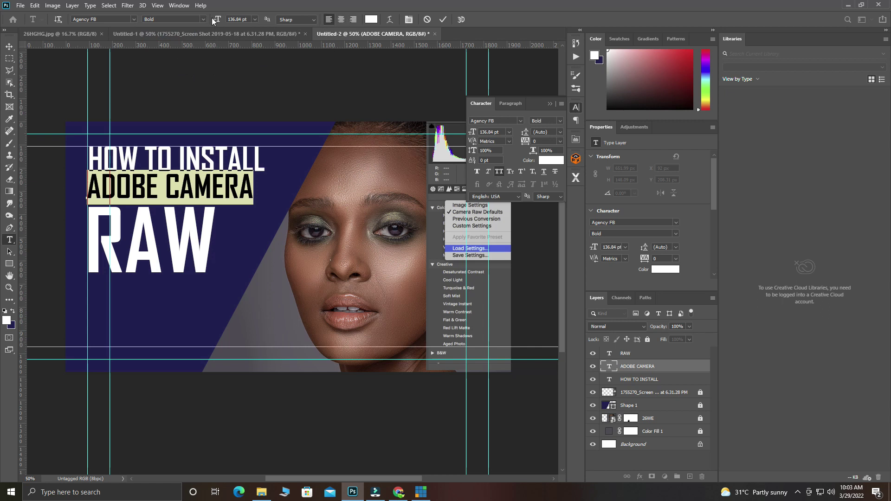
# Reduce the ADOBE CAMERA text's size to 101.84 pt
pyautogui.moveTo(215, 20); pyautogui.dragTo(203, 28)
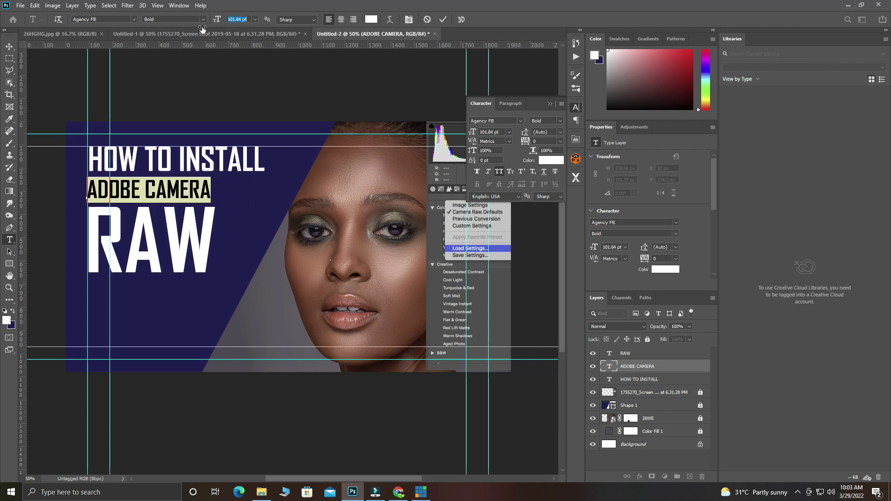
pyautogui.click(442, 22)
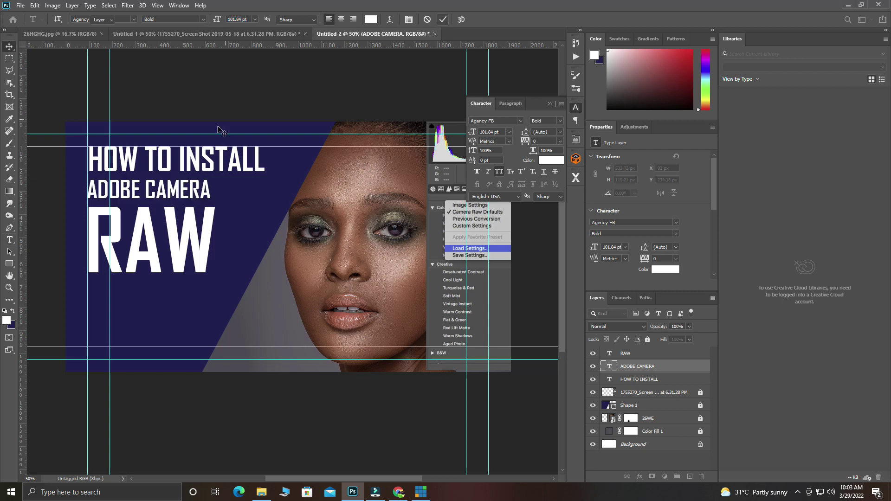
# Change the HOW TO INSTALL text's font style to Regular
pyautogui.tripleClick(183, 160)
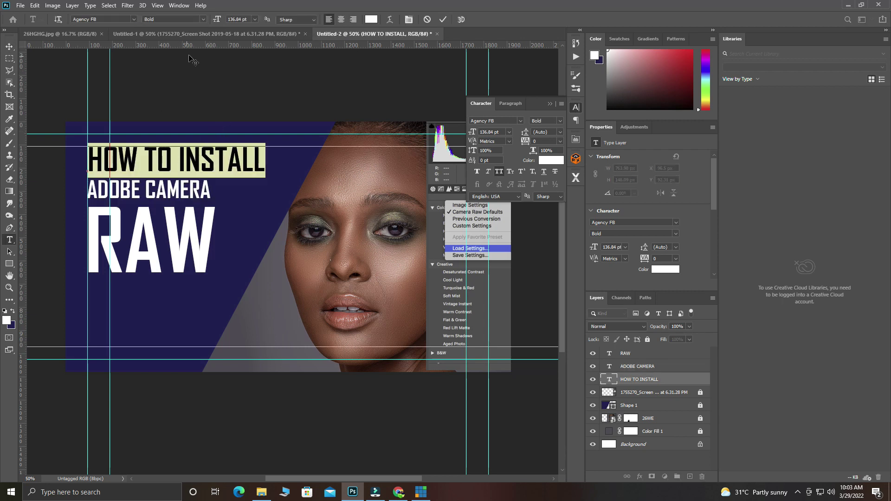
pyautogui.click(202, 19)
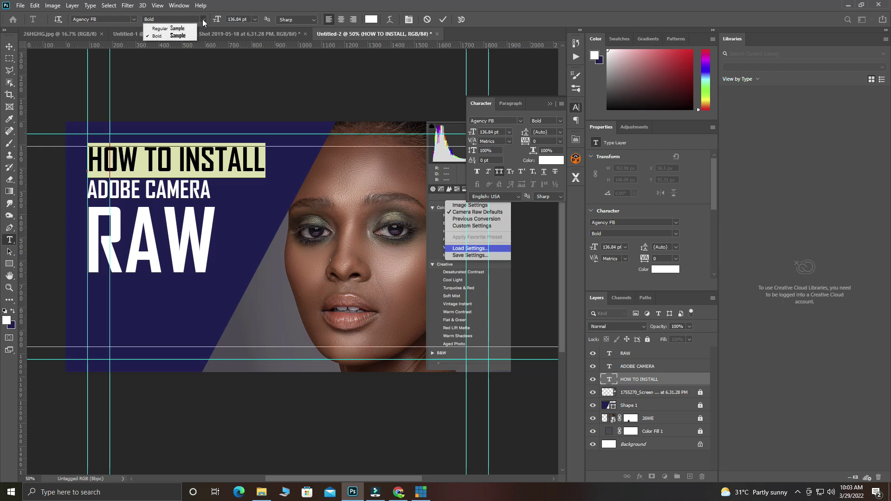
pyautogui.click(158, 29)
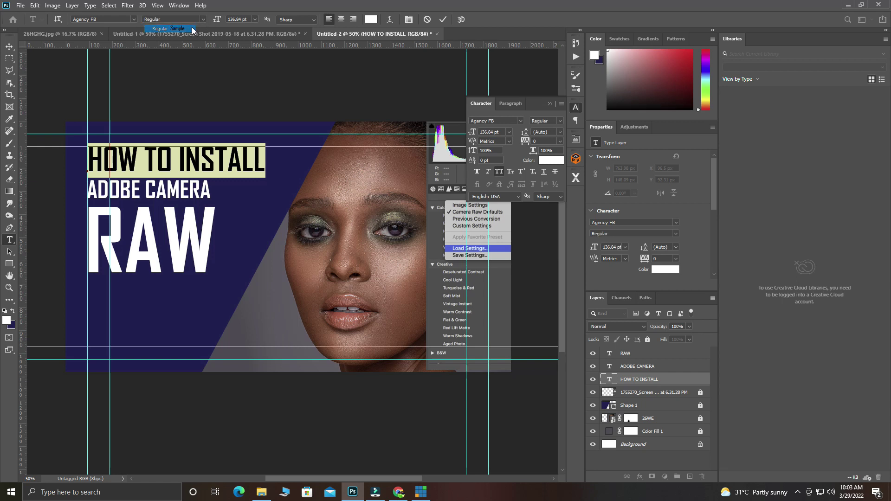
pyautogui.click(442, 19)
pyautogui.press('v')
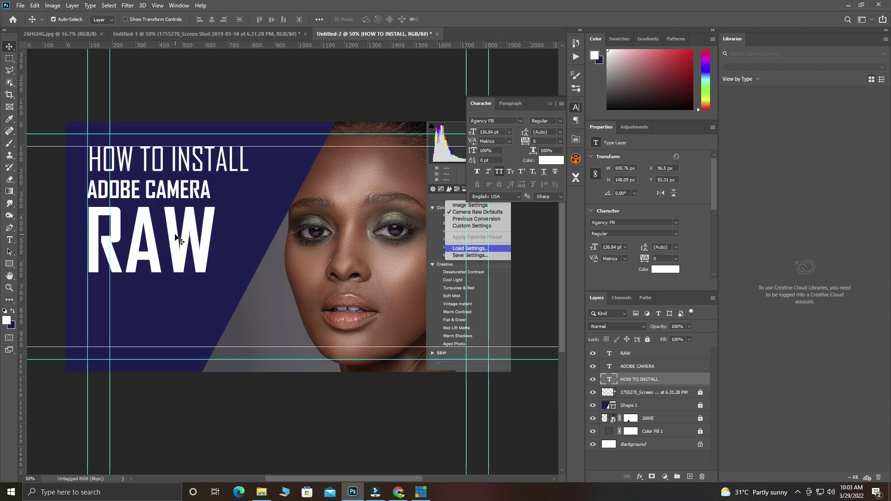
# Duplicate the HOW TO INSTALL text below RAW and change the copy's wording to PRESETS
pyautogui.click(179, 241)
pyautogui.click(177, 198)
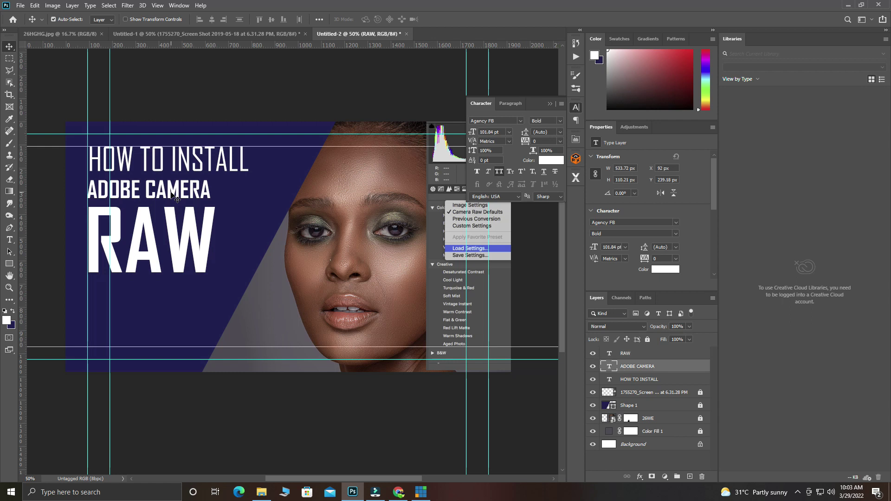
pyautogui.click(155, 167)
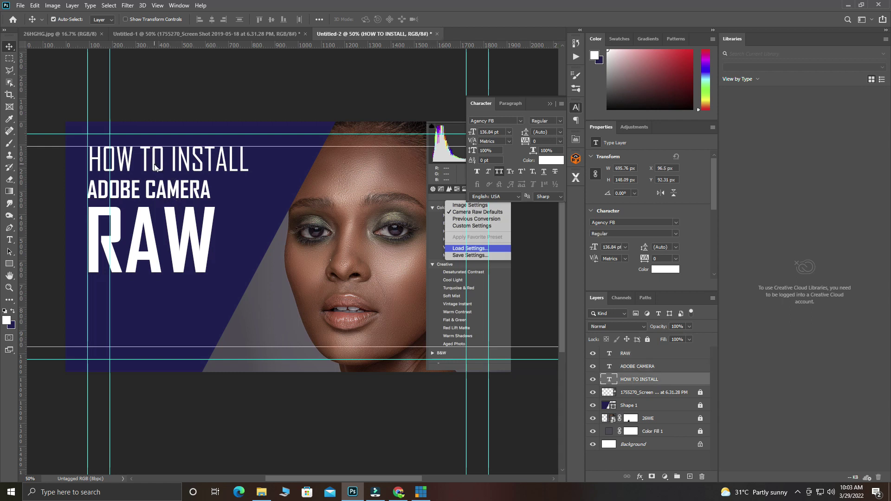
pyautogui.moveTo(154, 163); pyautogui.dragTo(158, 303)
pyautogui.doubleClick(155, 297)
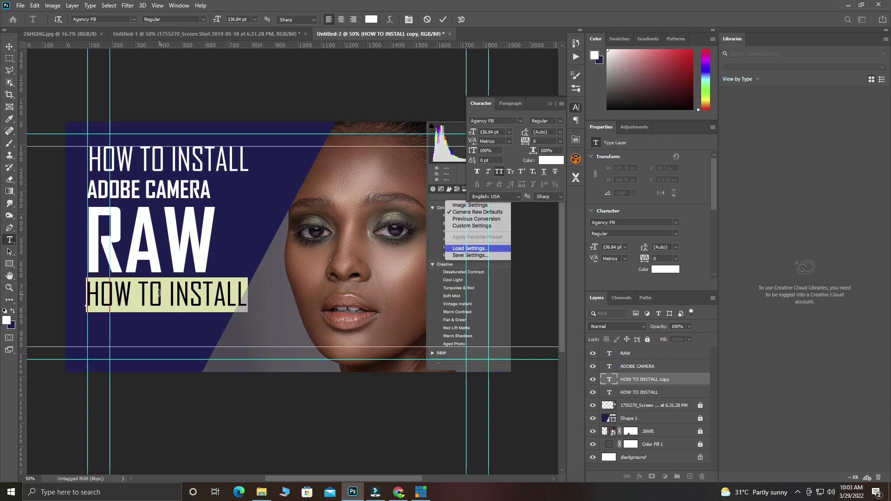
pyautogui.write('PRE')
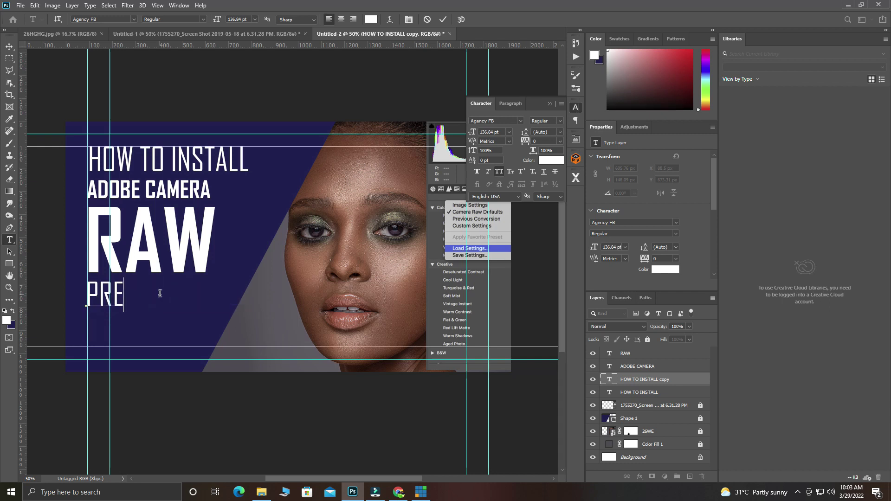
pyautogui.write('S')
pyautogui.write('ET')
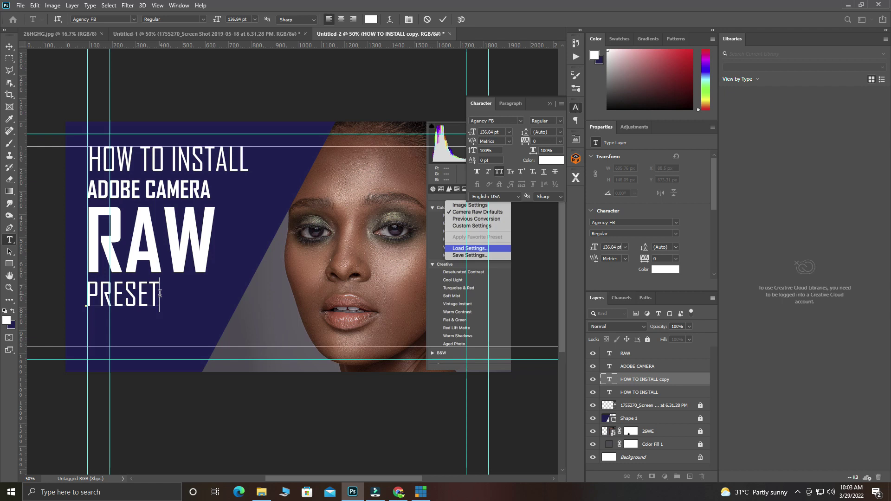
pyautogui.write('S')
pyautogui.click(443, 19)
# Reduce the PRESETS text's size to 133.84 pt
pyautogui.doubleClick(155, 286)
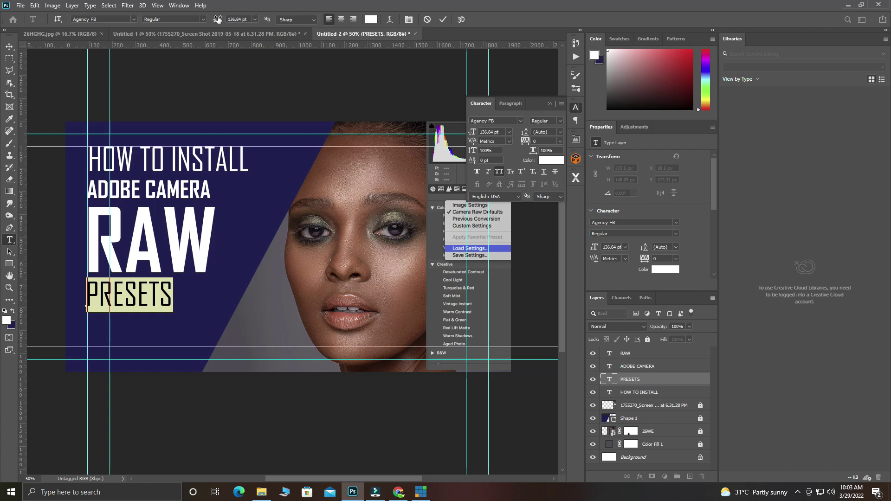
pyautogui.moveTo(216, 20); pyautogui.dragTo(214, 20)
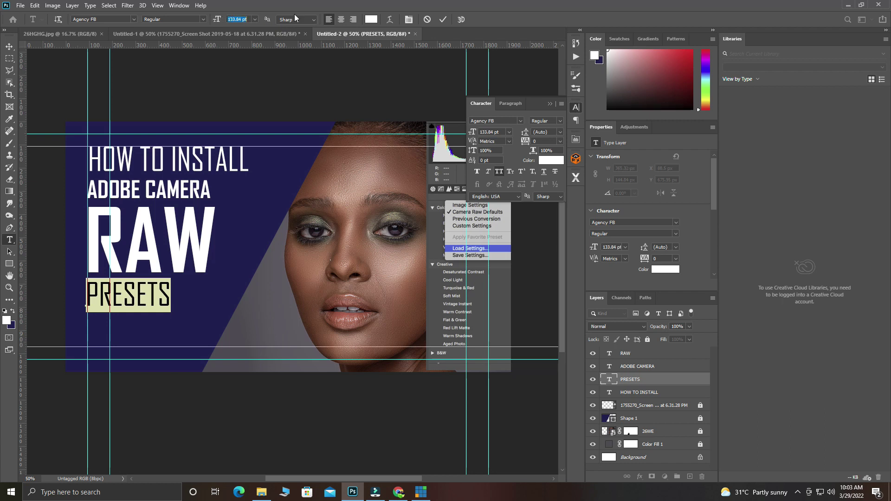
pyautogui.click(443, 20)
pyautogui.press('v')
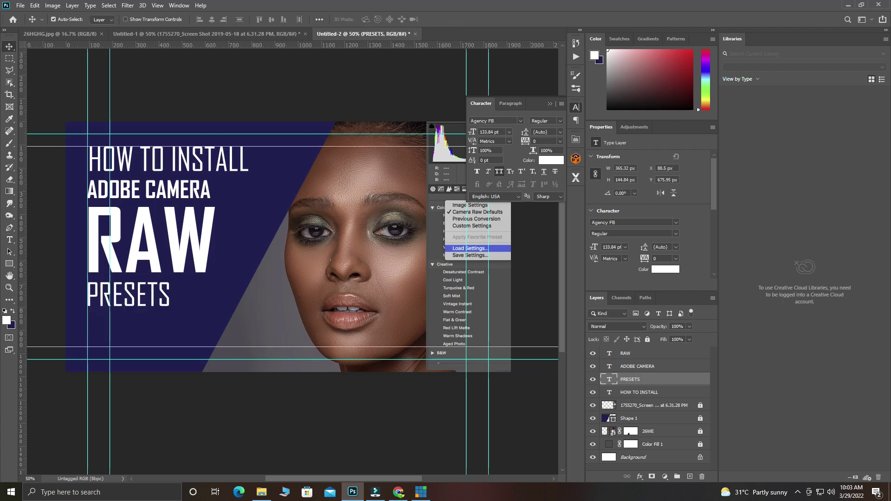
# Recolour the HOW TO INSTALL text from white to the golden orange #f3aa42
pyautogui.hotkey('alt', 'Tab')
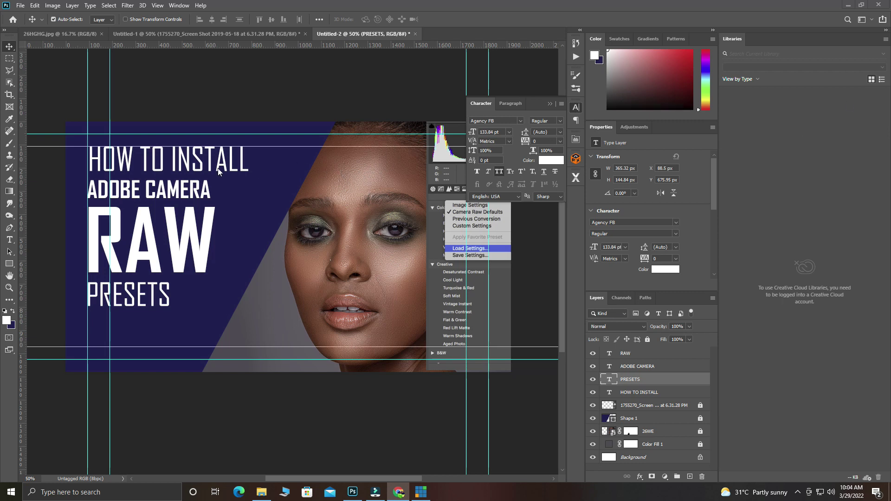
pyautogui.click(162, 163)
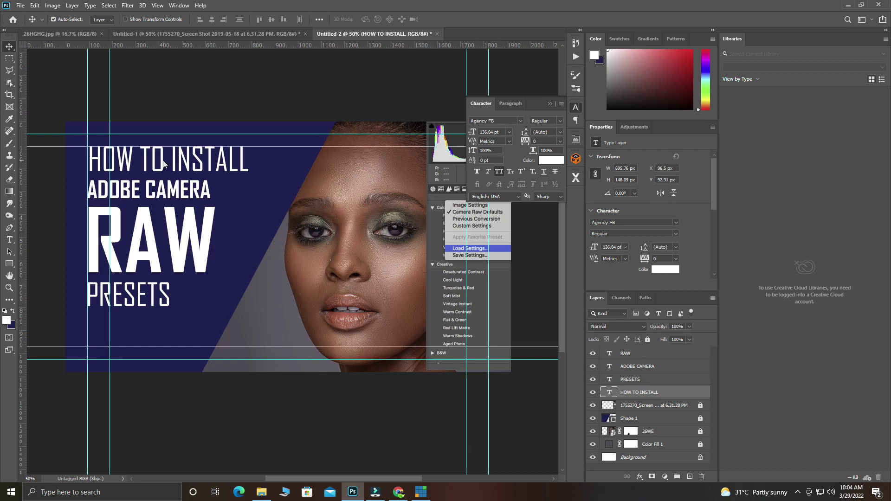
pyautogui.doubleClick(153, 161)
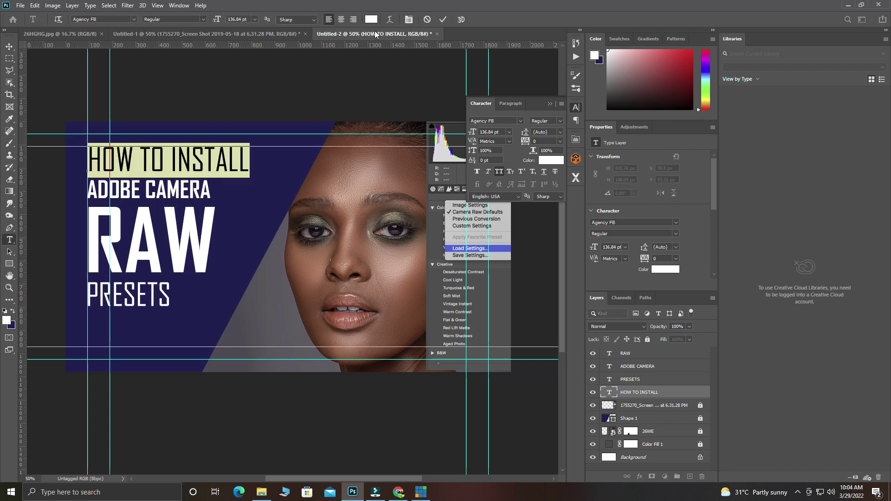
pyautogui.click(371, 19)
pyautogui.click(453, 215)
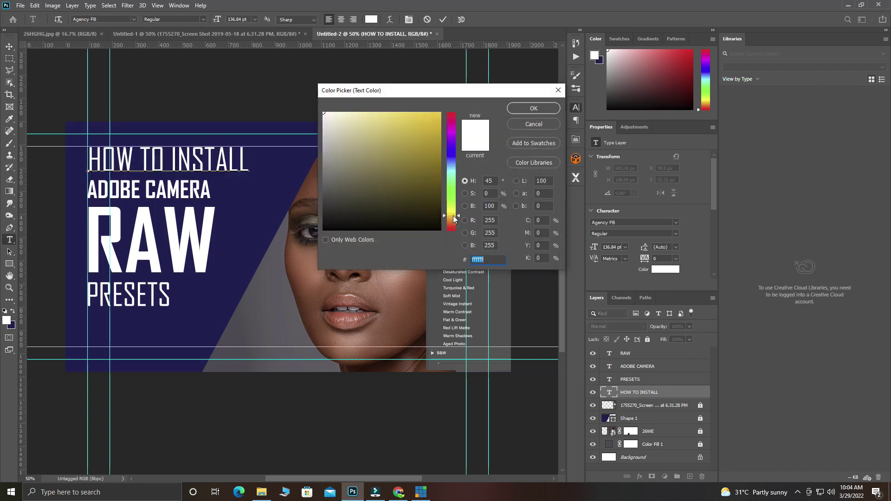
pyautogui.click(415, 154)
pyautogui.moveTo(415, 126); pyautogui.dragTo(429, 117)
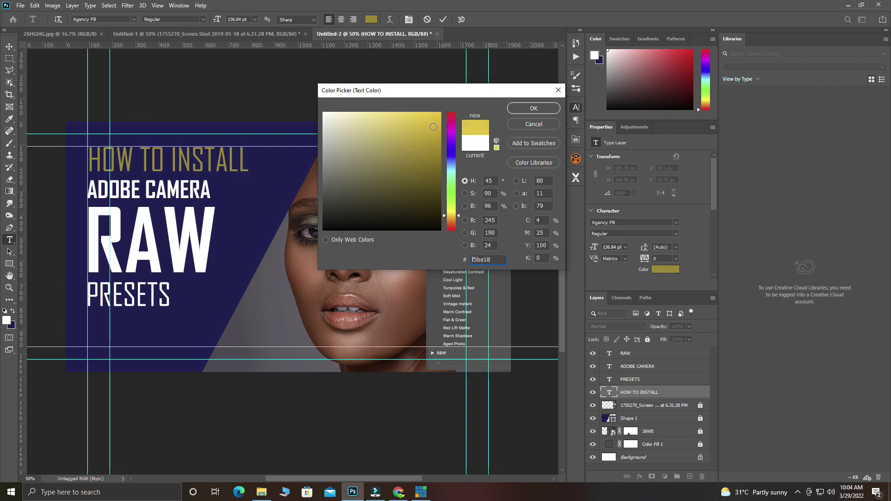
pyautogui.click(452, 212)
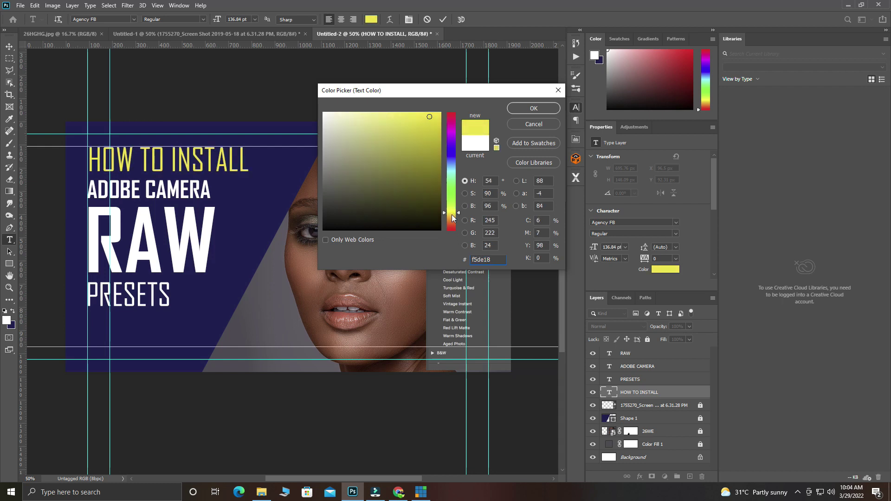
pyautogui.click(451, 219)
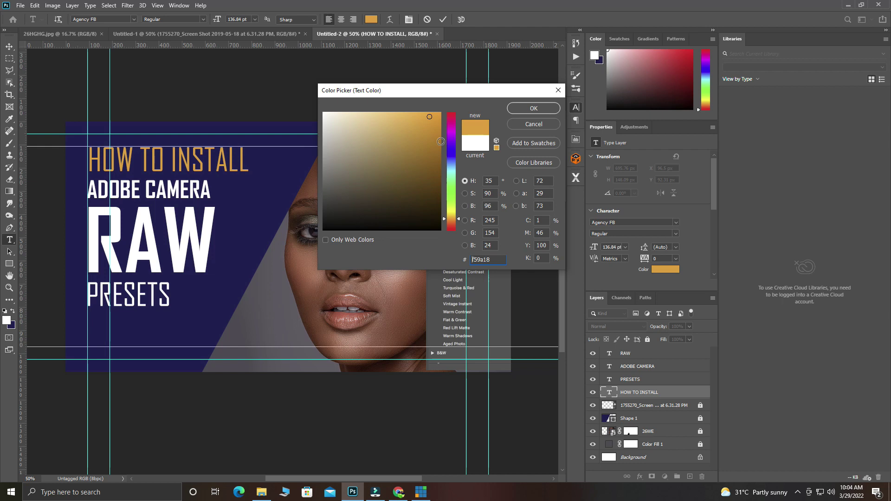
pyautogui.moveTo(429, 117); pyautogui.dragTo(408, 117)
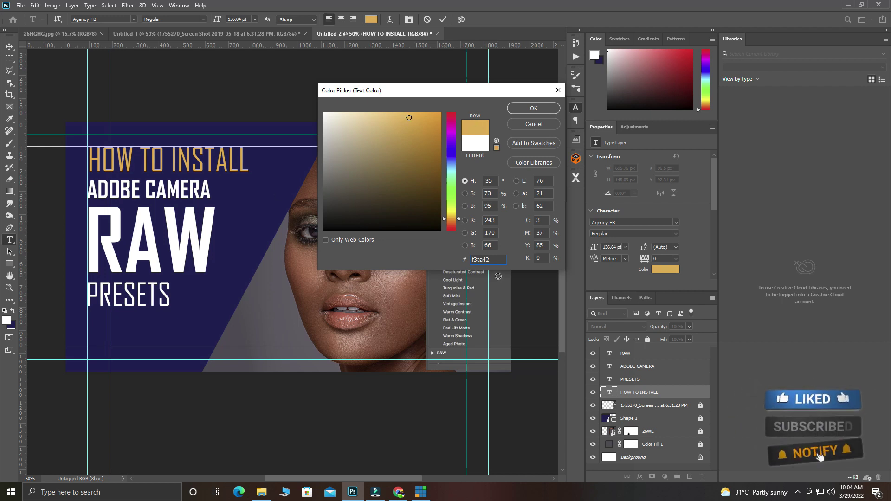
# Copy the hex code f3aa42 and apply the new colour to the HOW TO INSTALL text
pyautogui.moveTo(488, 260); pyautogui.dragTo(474, 259)
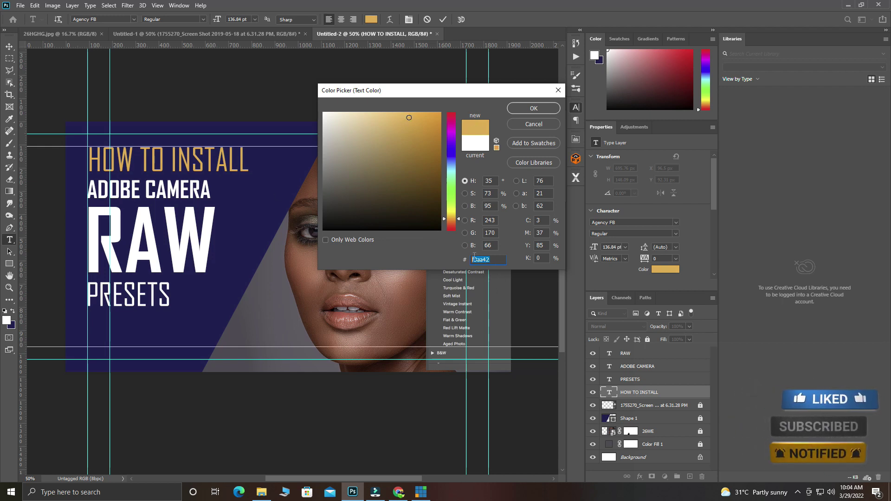
pyautogui.rightClick(483, 255)
pyautogui.click(496, 289)
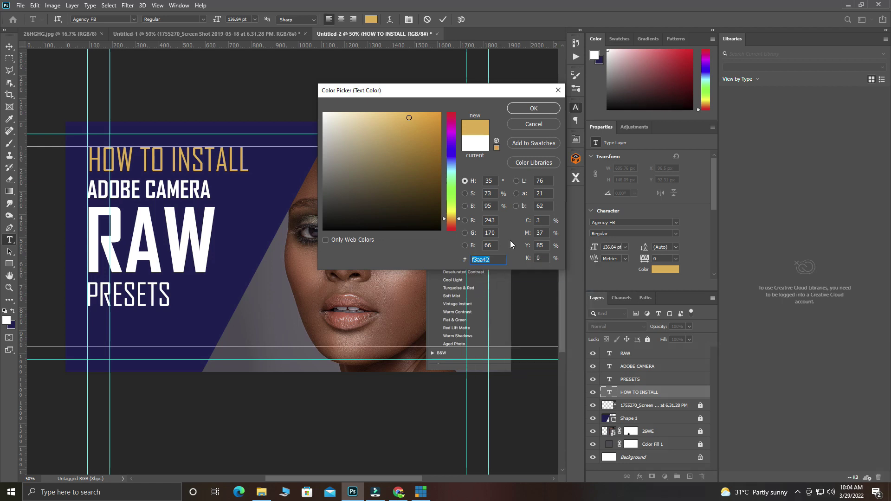
pyautogui.click(534, 108)
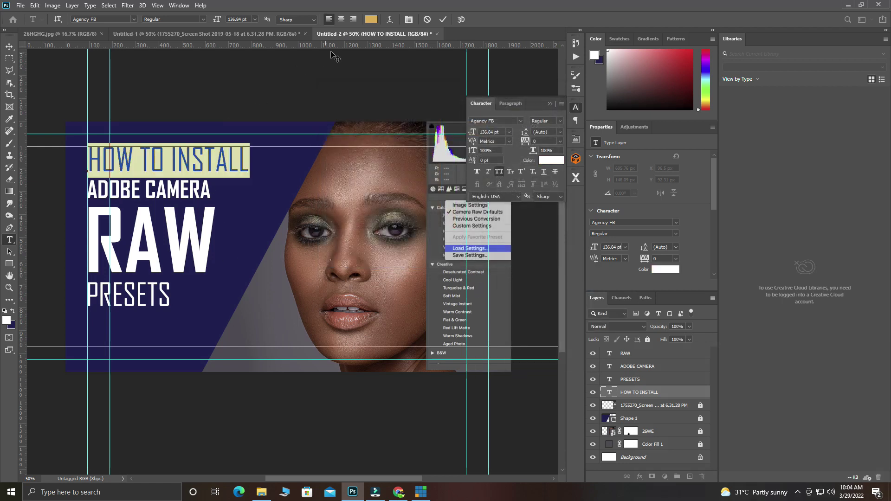
pyautogui.click(442, 19)
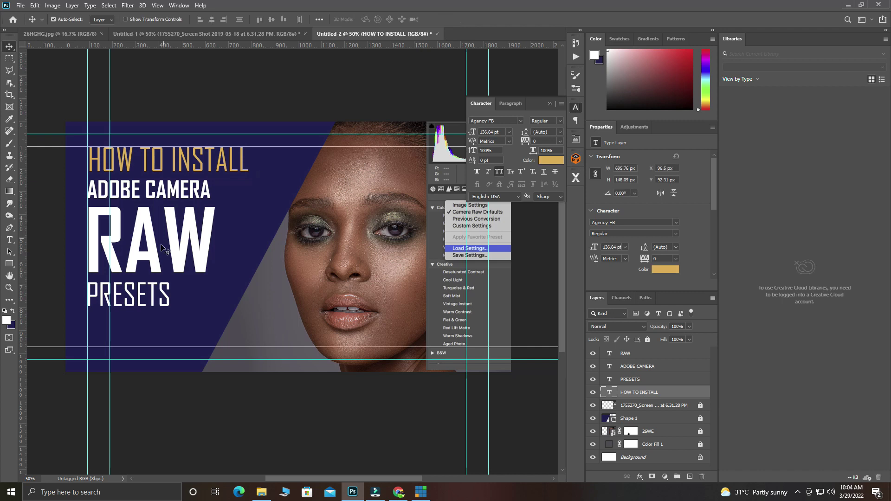
# Recolour the PRESETS text with the copied hex code f3aa42
pyautogui.doubleClick(145, 285)
pyautogui.rightClick(146, 285)
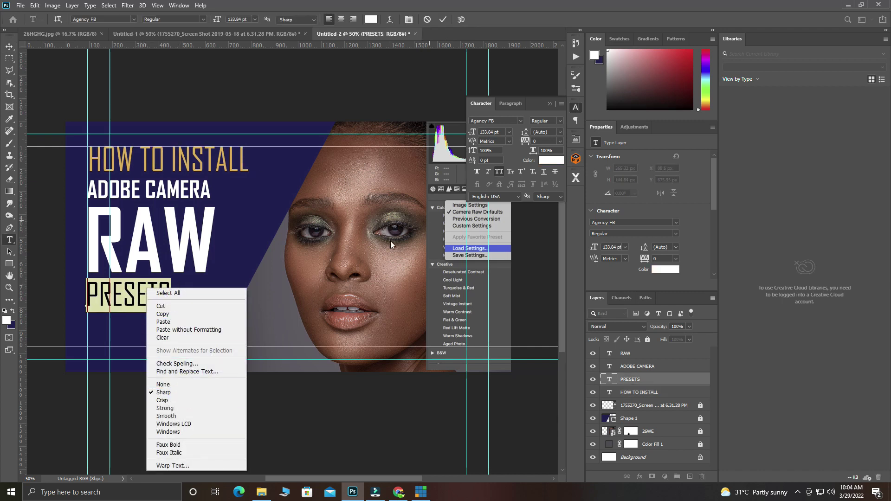
pyautogui.click(374, 19)
pyautogui.click(374, 19)
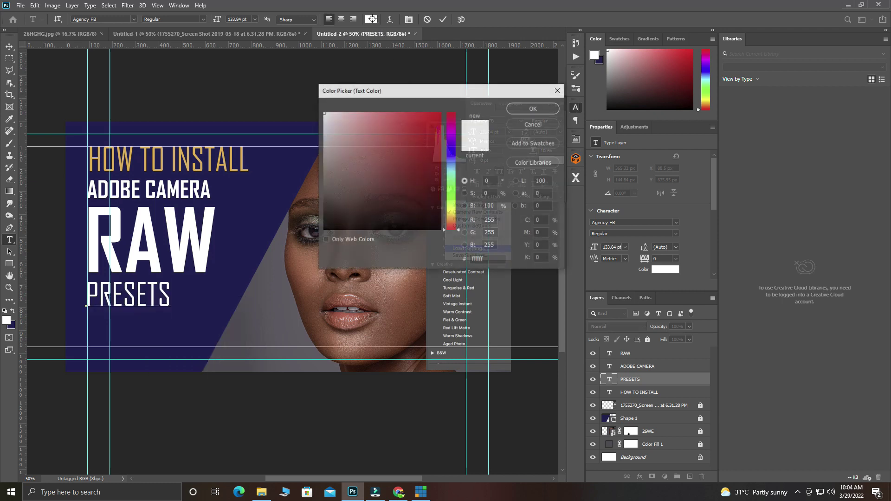
pyautogui.doubleClick(486, 260)
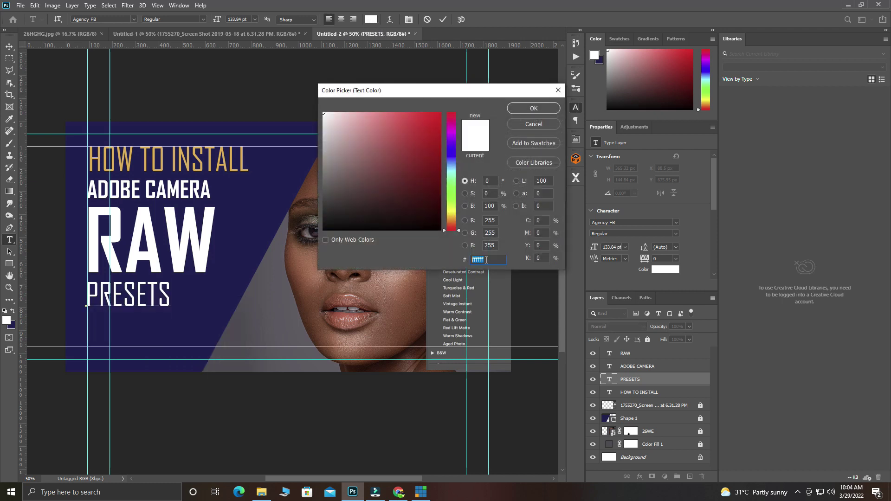
pyautogui.rightClick(487, 260)
pyautogui.click(513, 299)
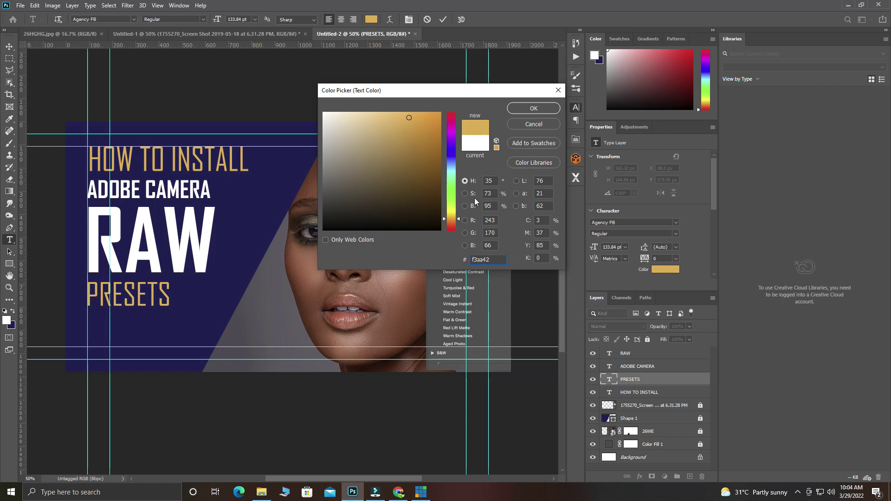
pyautogui.click(534, 108)
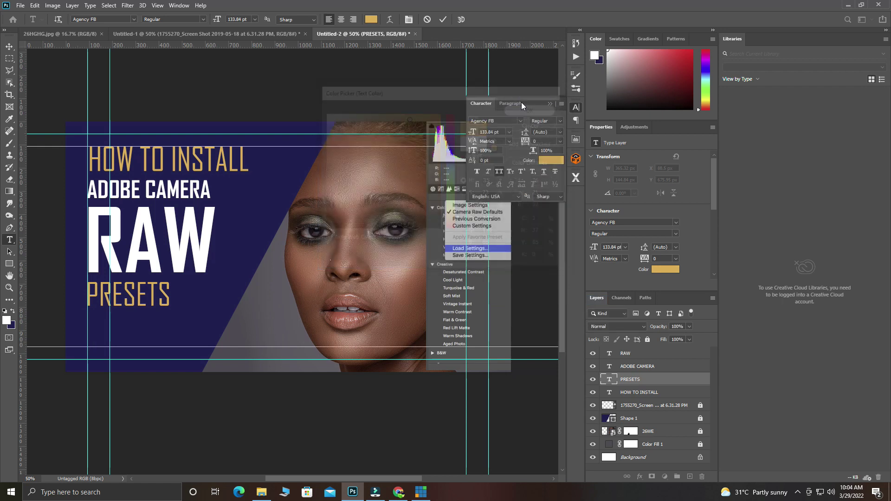
pyautogui.click(442, 19)
pyautogui.press('v')
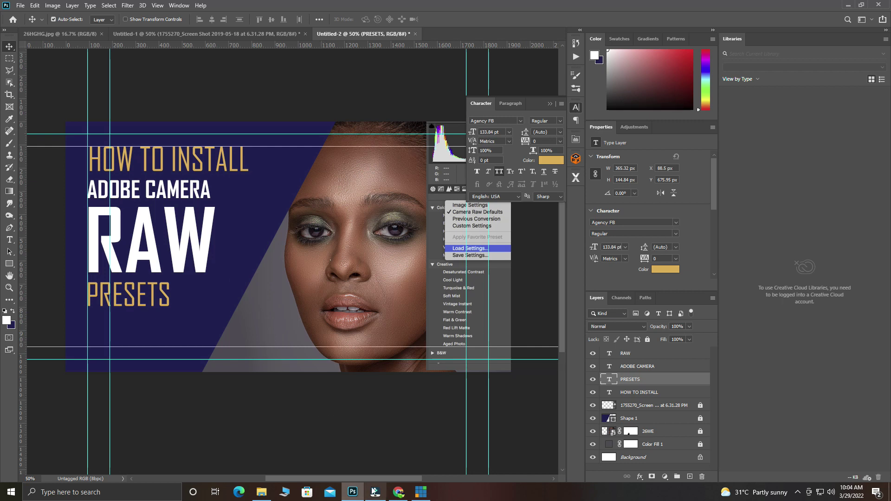
# Place the photoshop-png-logo-22547 image from the Downloads folder beside the RAW text, centred at about X 824 px, Y 617 px
pyautogui.click(262, 491)
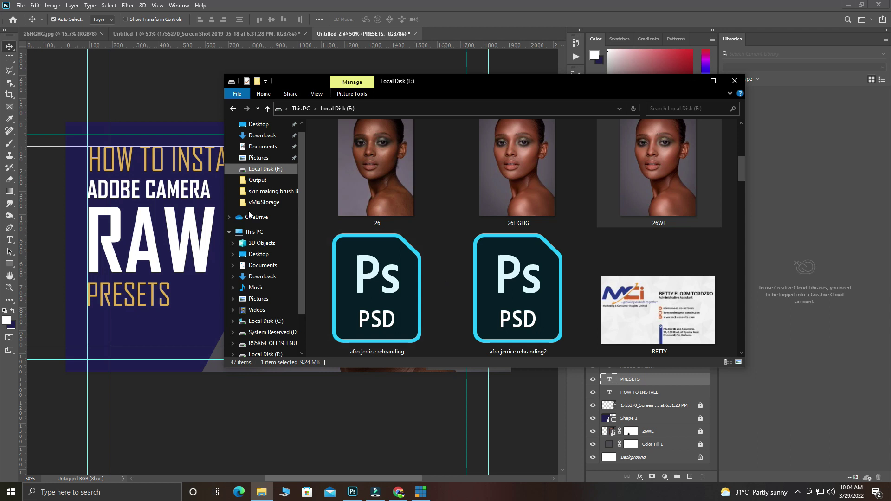
pyautogui.click(262, 135)
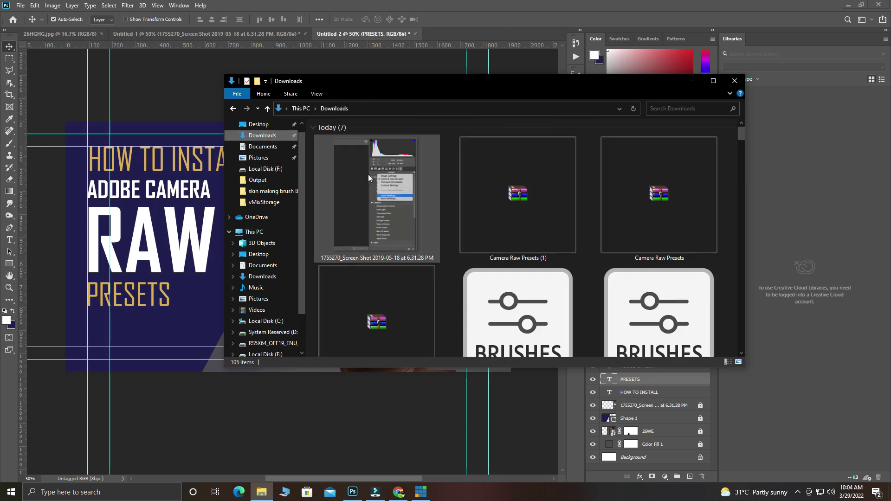
pyautogui.scroll(-6, 538, 216)
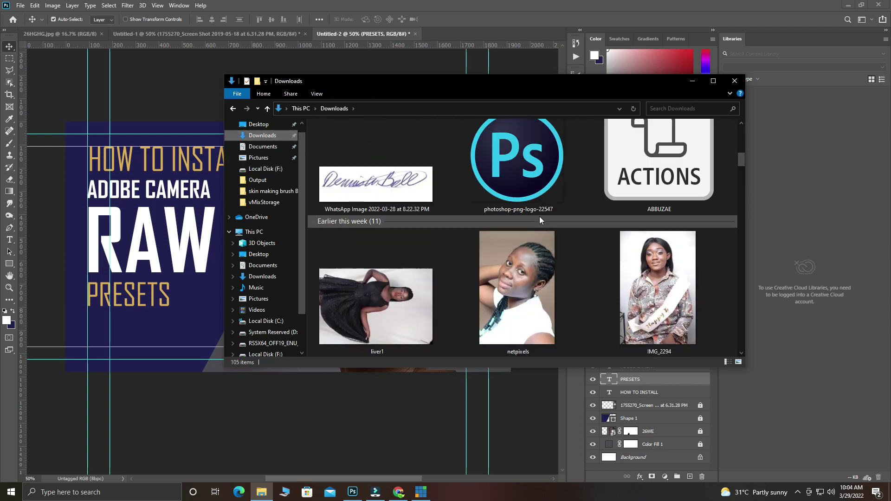
pyautogui.moveTo(517, 185); pyautogui.dragTo(178, 323)
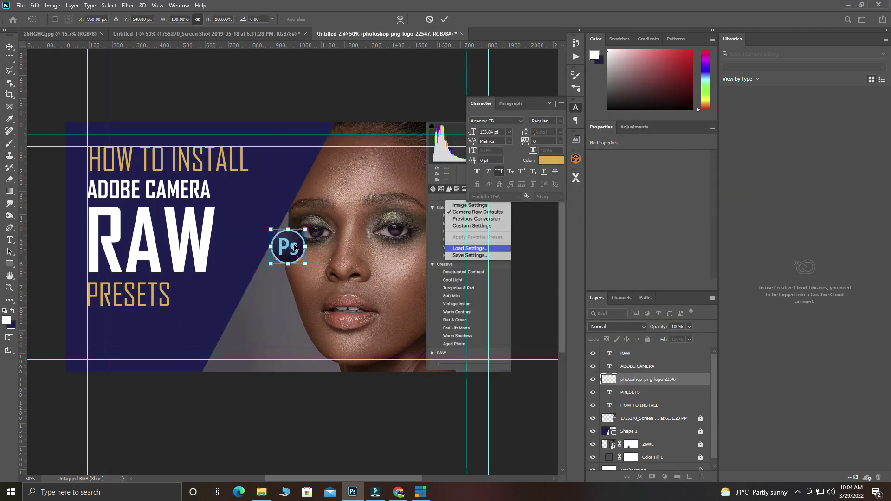
pyautogui.moveTo(286, 247); pyautogui.dragTo(255, 265)
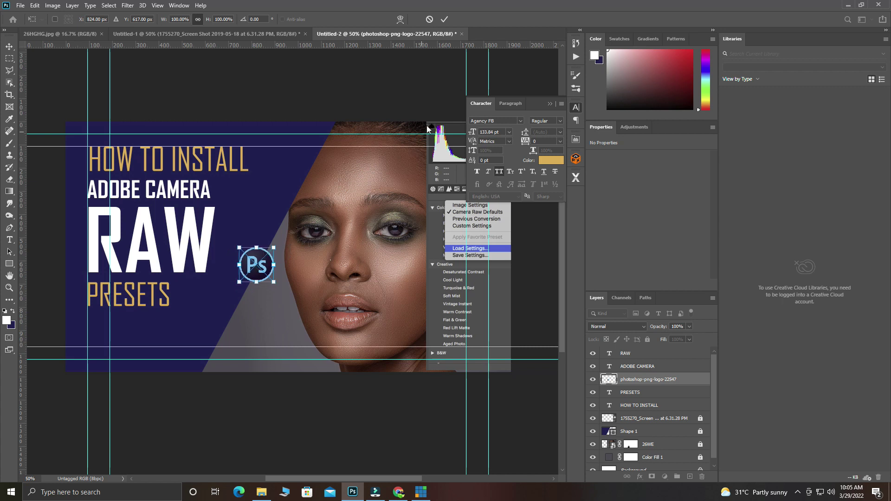
pyautogui.click(444, 19)
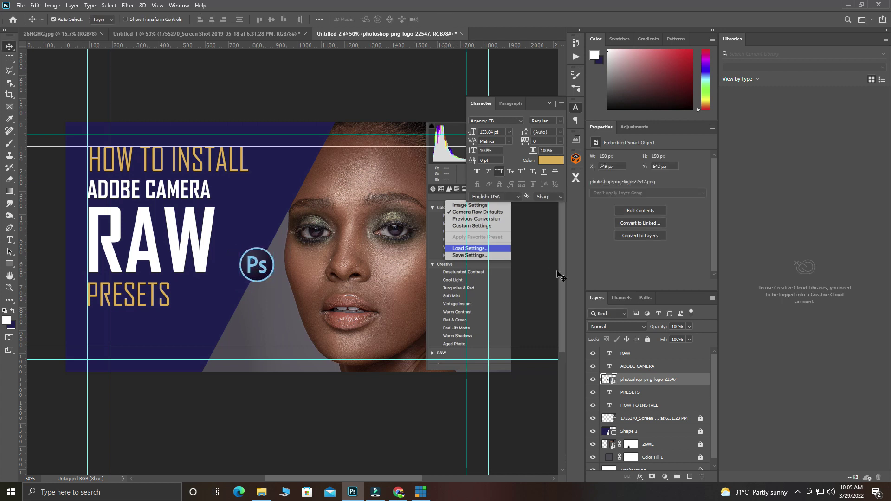
# Add a drop shadow to the Photoshop logo layer with 65% opacity, 15 px distance, 10% spread and 24 px size
pyautogui.rightClick(635, 381)
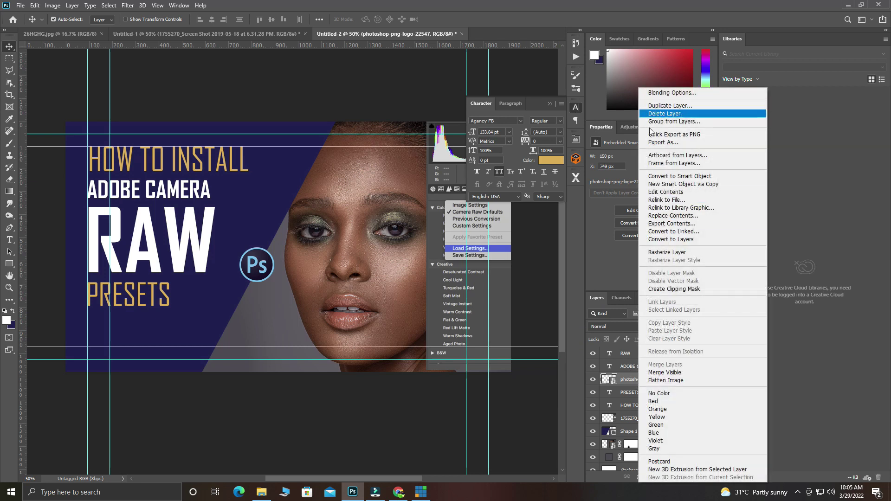
pyautogui.rightClick(623, 381)
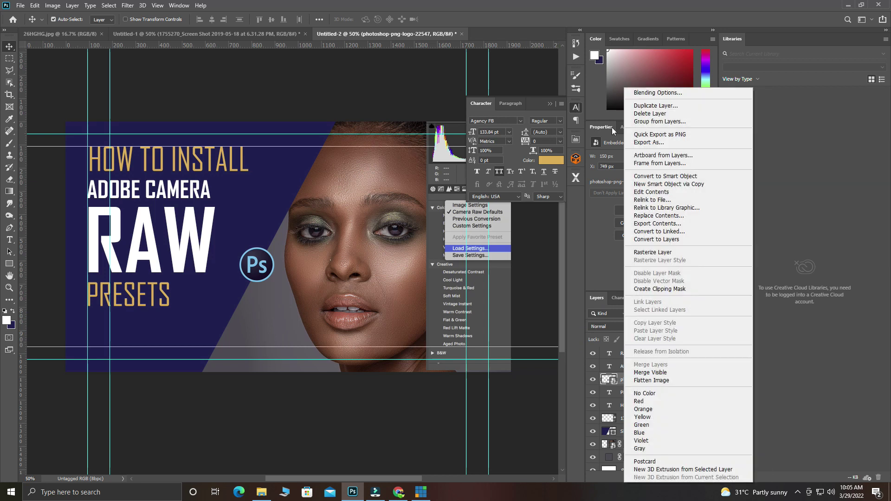
pyautogui.click(657, 93)
pyautogui.press('h')
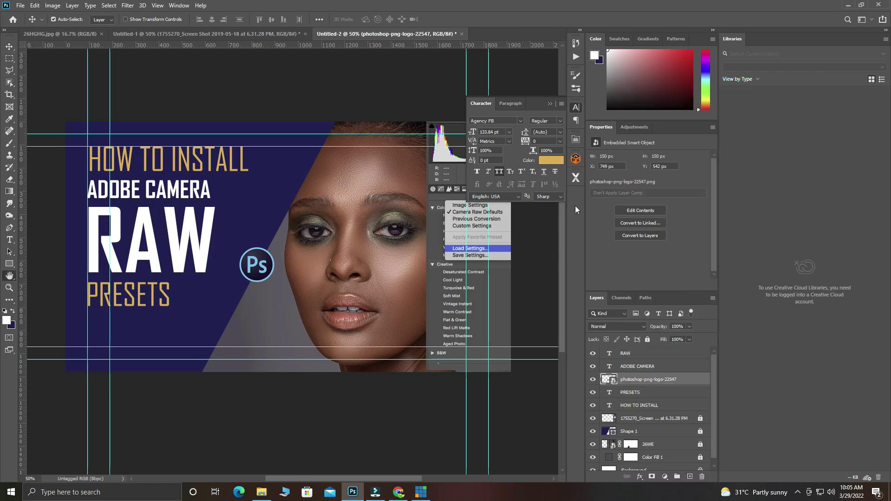
pyautogui.click(333, 252)
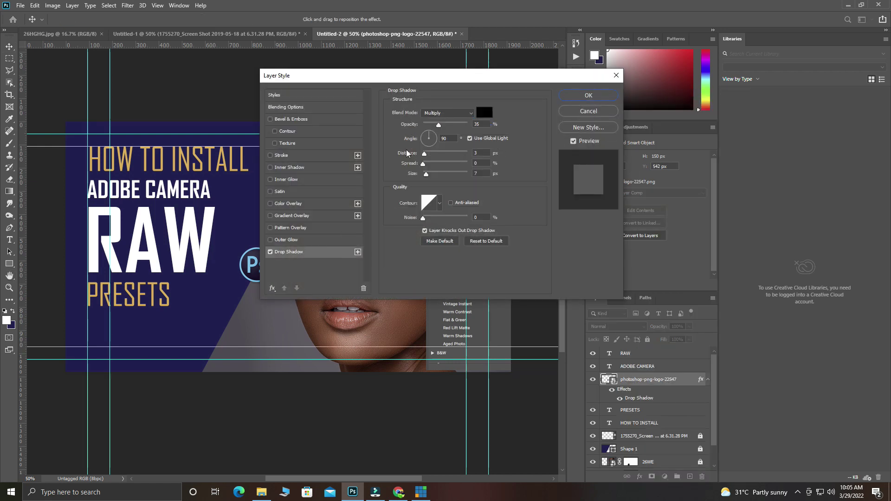
pyautogui.moveTo(443, 81); pyautogui.dragTo(515, 77)
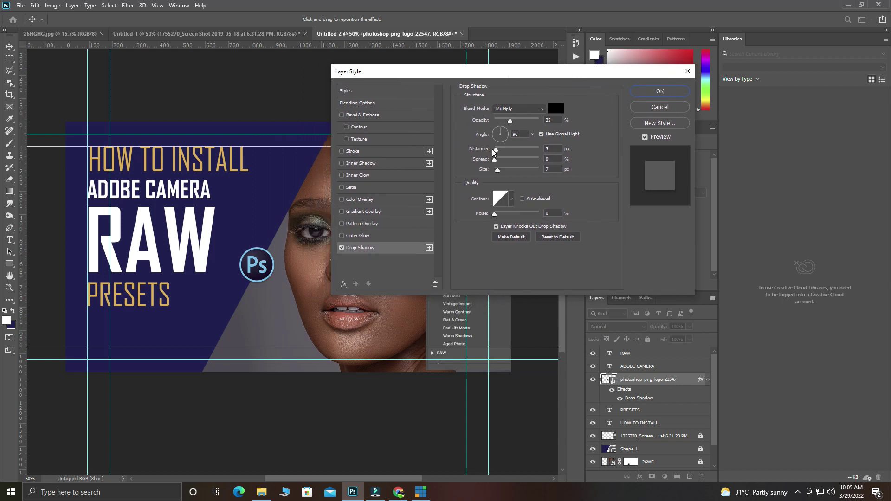
pyautogui.moveTo(509, 121); pyautogui.dragTo(523, 122)
pyautogui.moveTo(494, 153); pyautogui.dragTo(501, 171)
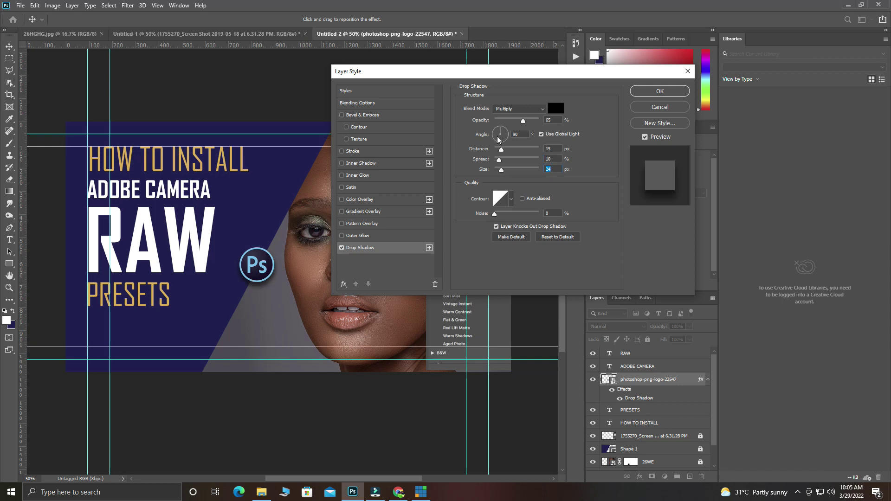
# Set the logo's drop shadow angle to 58°, opacity to 49% and distance to 11 px
pyautogui.moveTo(497, 136); pyautogui.dragTo(504, 133)
pyautogui.moveTo(523, 122); pyautogui.dragTo(518, 122)
pyautogui.moveTo(501, 153); pyautogui.dragTo(499, 152)
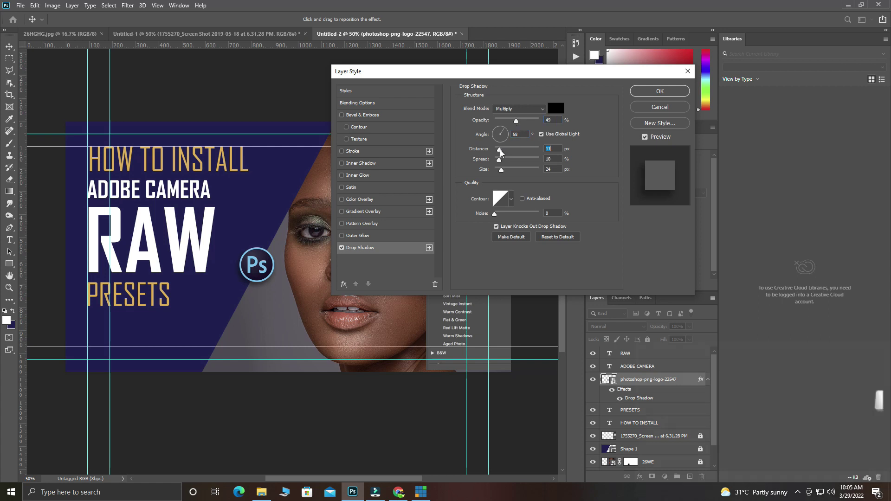
# Change the logo's drop shadow colour to dark grey #4d4747 and apply the layer style
pyautogui.click(555, 108)
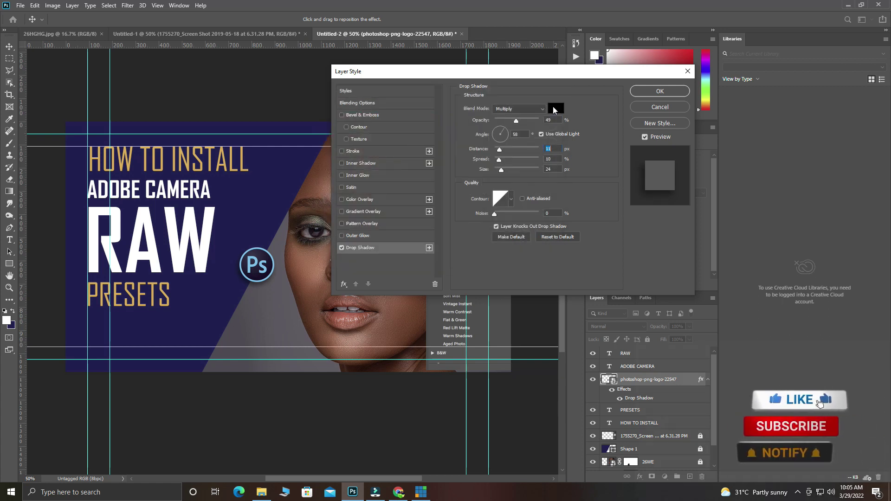
pyautogui.click(323, 180)
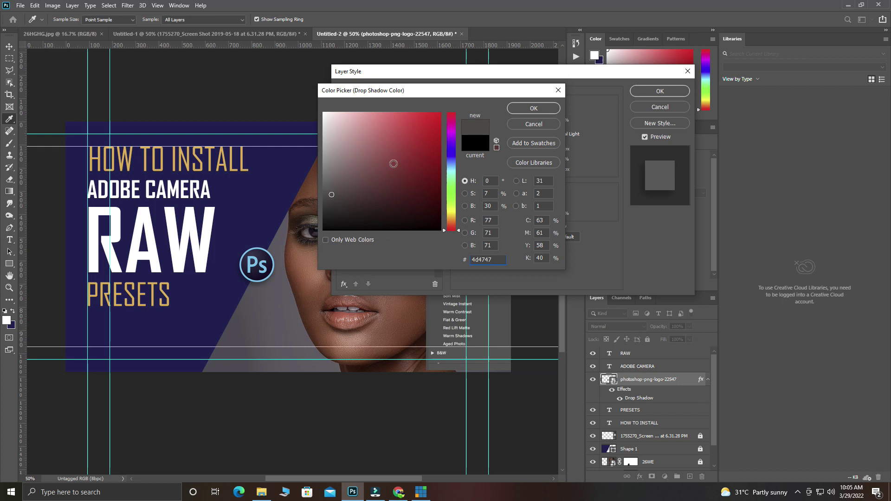
pyautogui.click(521, 109)
pyautogui.click(649, 92)
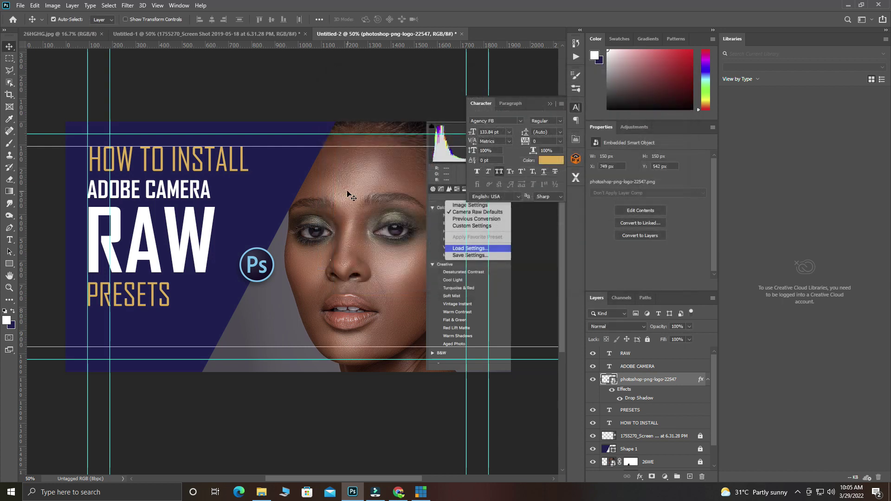
# Collapse the Character panel and close the Libraries panel to give the canvas more room
pyautogui.click(549, 104)
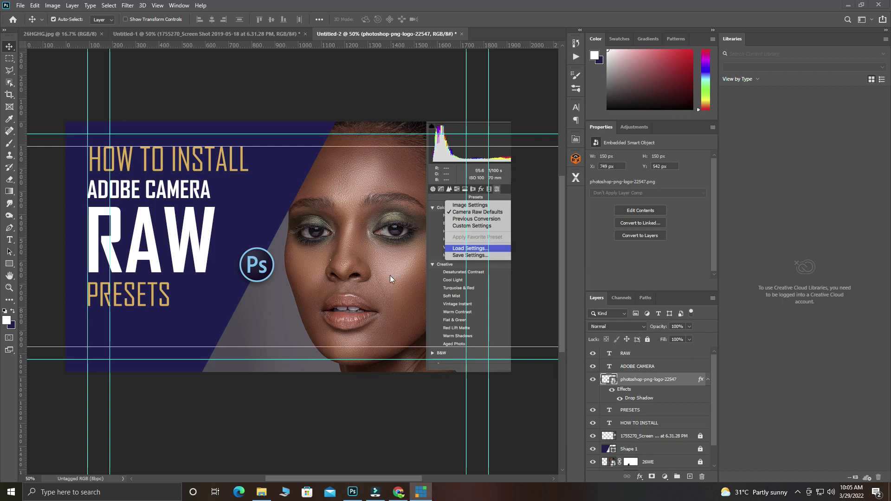
pyautogui.rightClick(754, 37)
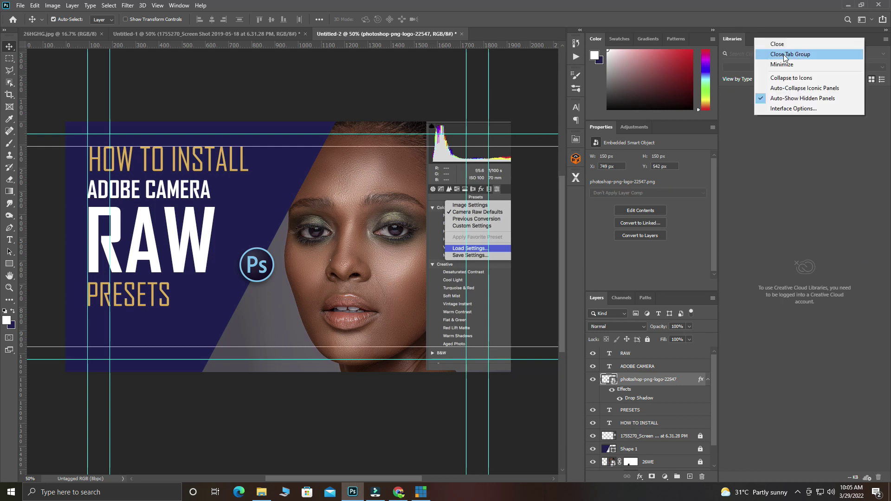
pyautogui.click(783, 45)
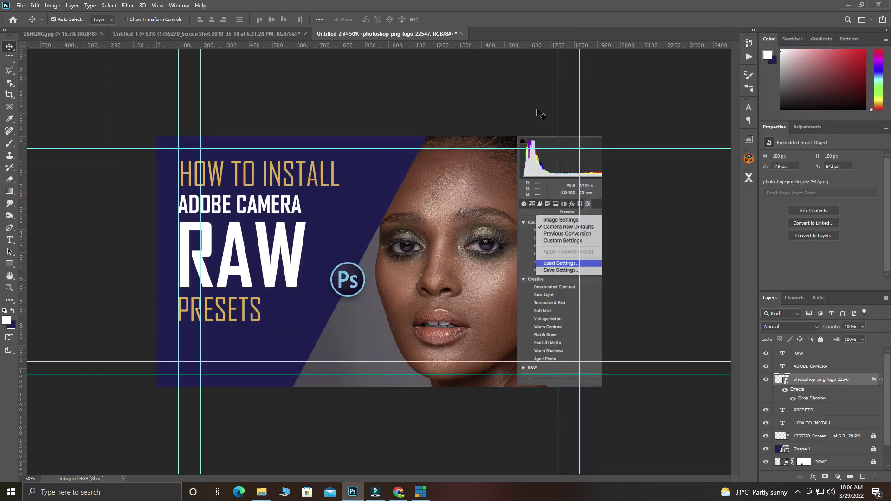
pyautogui.hotkey('ctrl', '+')
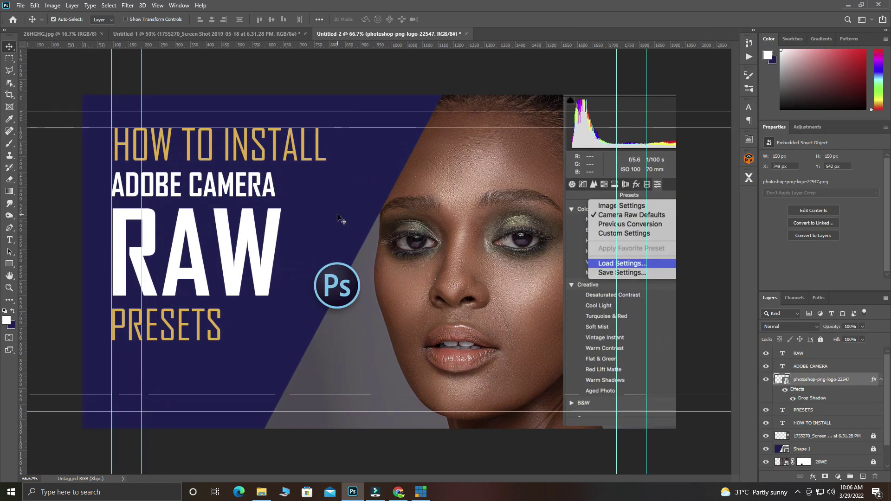